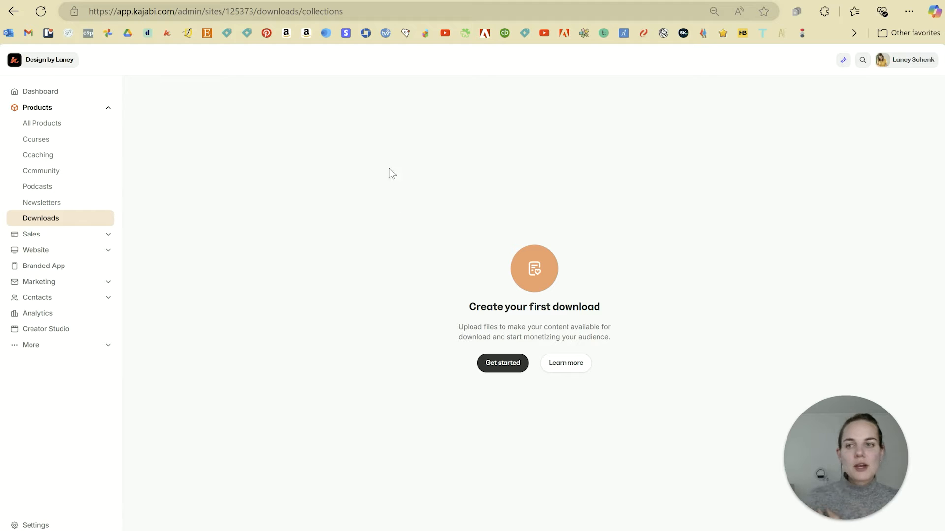
{"action": "left_click", "coordinate": [54, 155]}
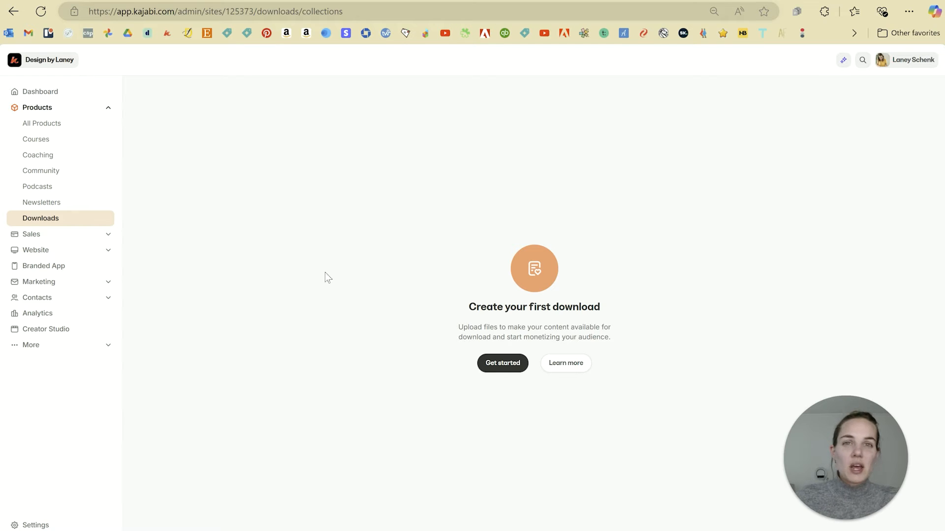
{"action": "left_click", "coordinate": [82, 284]}
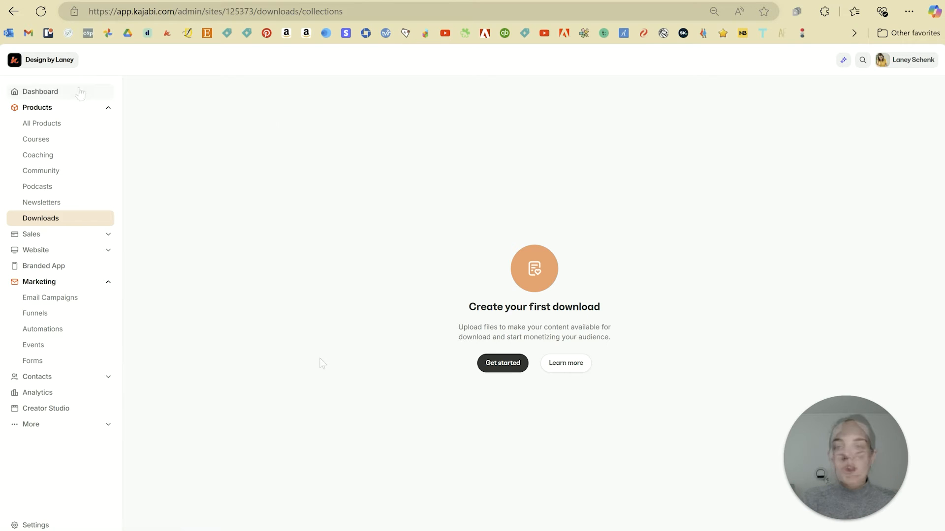
Open the Downloads product area and start creating a new download.
{"action": "double_click", "coordinate": [82, 111]}
{"action": "left_click", "coordinate": [40, 220]}
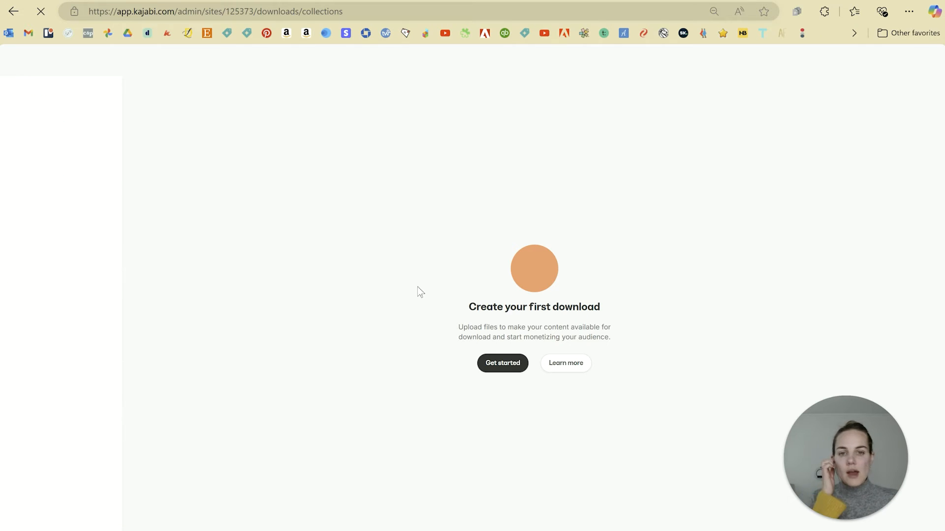
{"action": "left_click", "coordinate": [517, 367]}
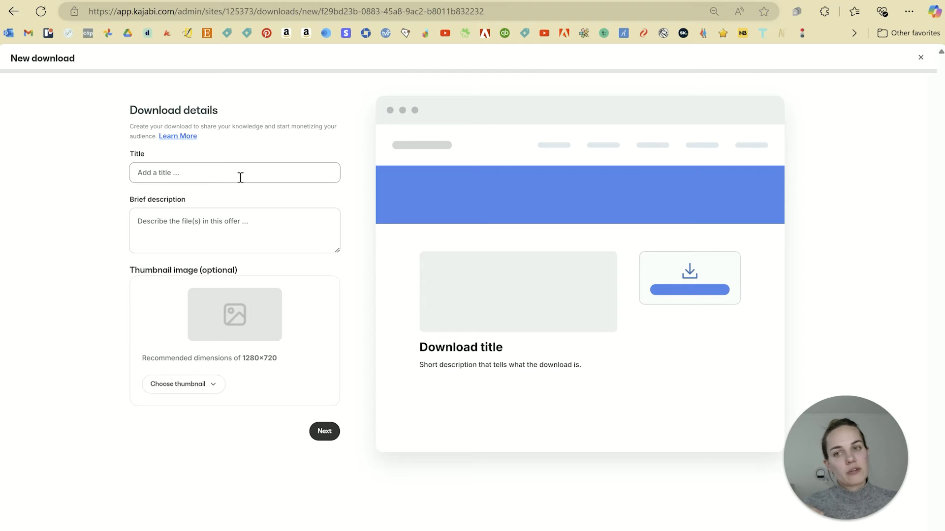
Title the download "10 Step Invitation Design Checklist" and enter "10 Steps to Invitation Design!" as its brief description.
{"action": "left_click", "coordinate": [240, 177]}
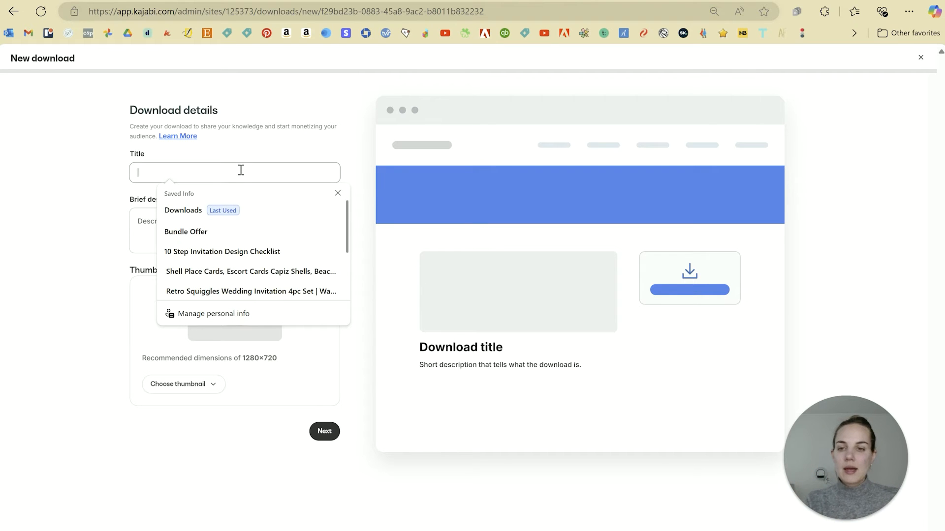
{"action": "left_click", "coordinate": [241, 251]}
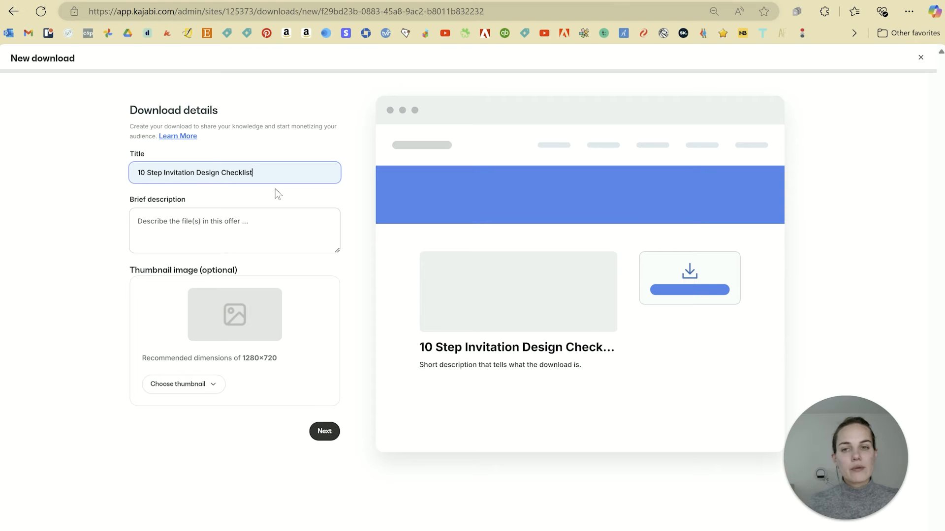
{"action": "left_click", "coordinate": [268, 223]}
{"action": "type", "text": "10 S"}
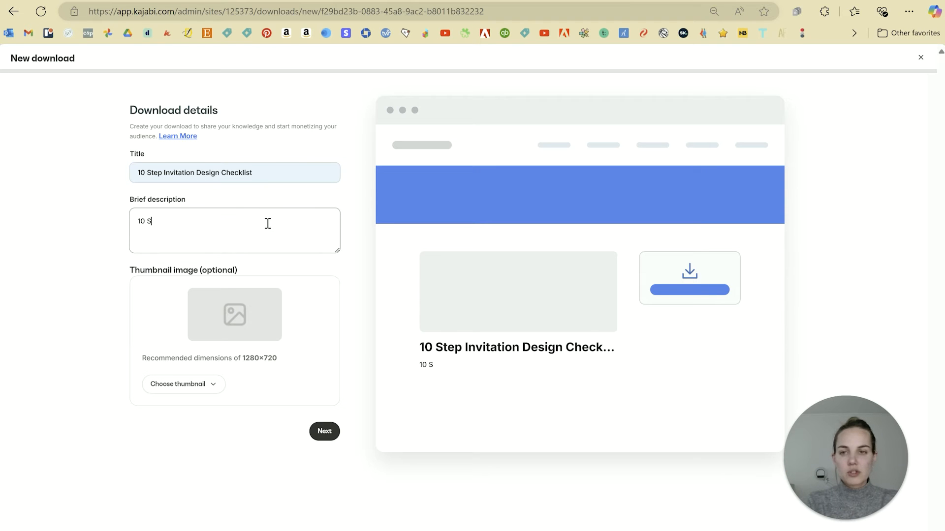
{"action": "type", "text": "teps to In"}
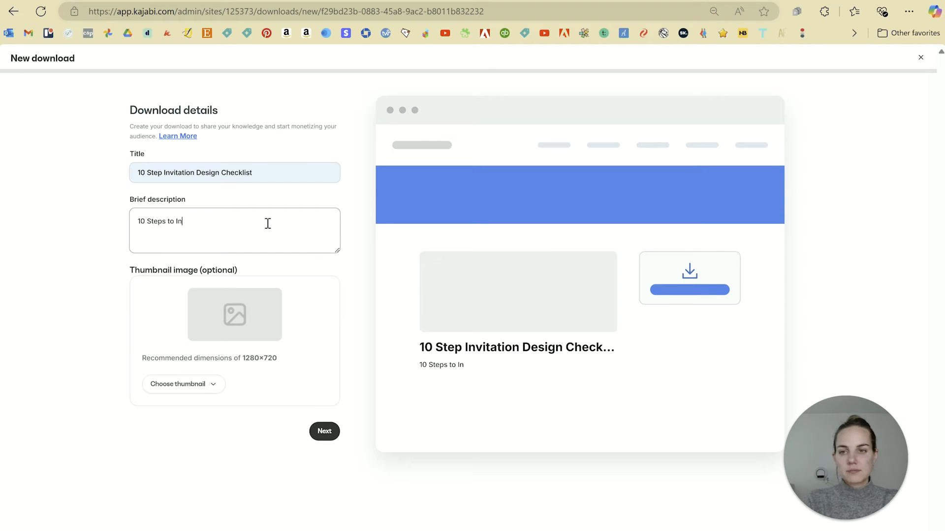
{"action": "type", "text": "vitation Design!"}
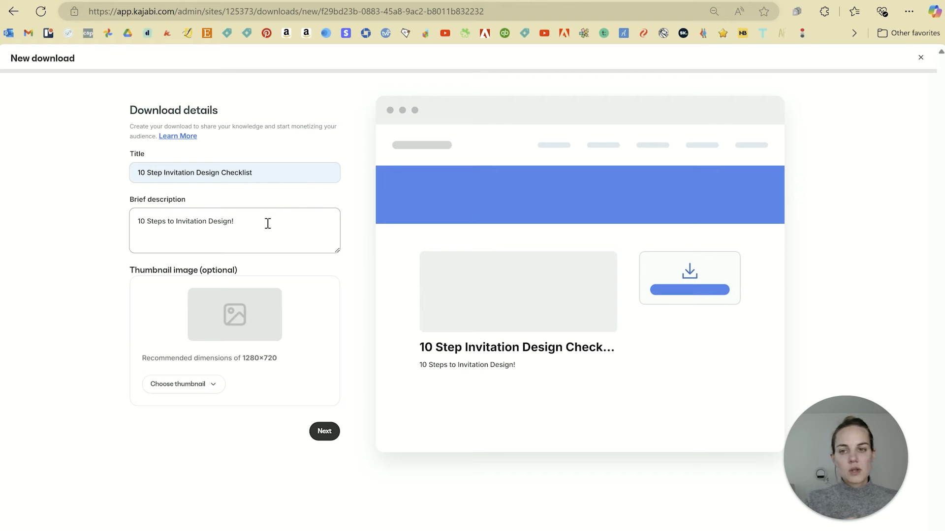
Check the recommended thumbnail dimensions and browse Canva's YouTube thumbnail templates for a suitable design.
{"action": "left_click_drag", "start_coordinate": [278, 363], "coordinate": [224, 364]}
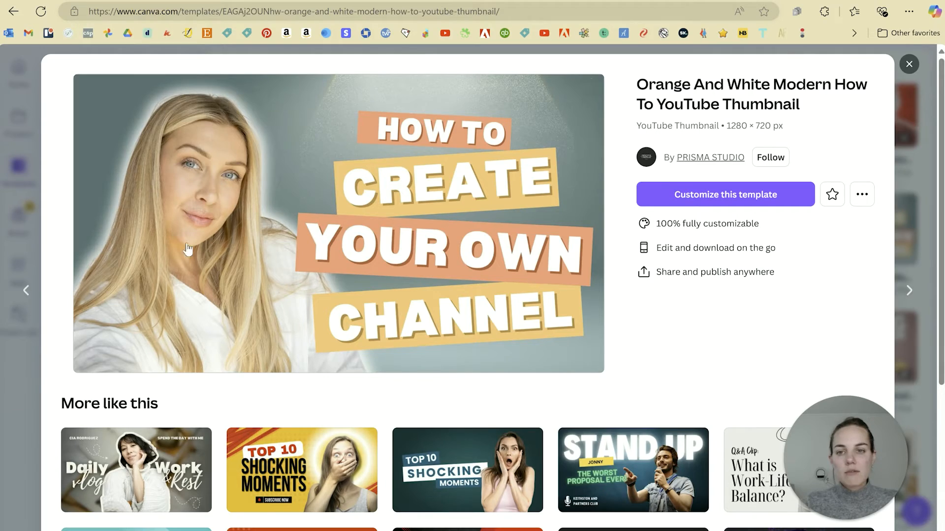
{"action": "left_click", "coordinate": [909, 64]}
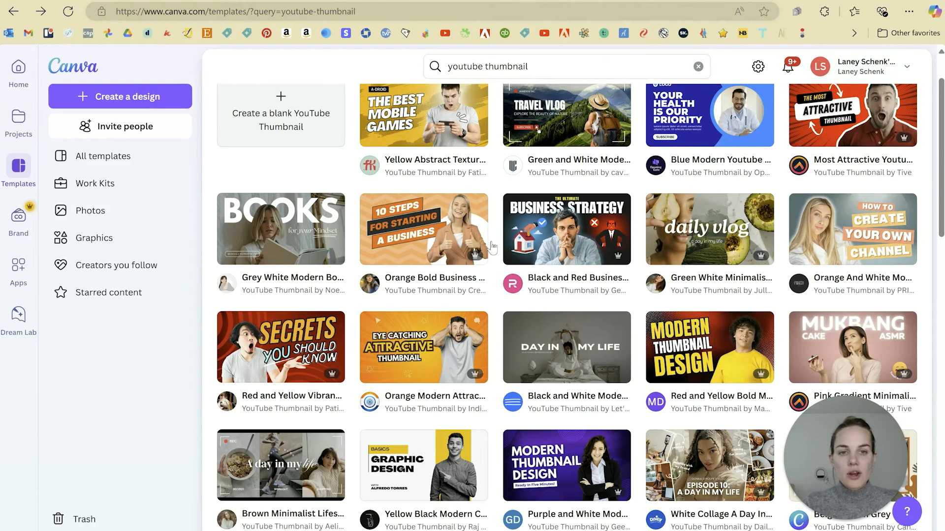
{"action": "scroll", "coordinate": [512, 243], "scroll_direction": "down", "scroll_amount": 5}
{"action": "scroll", "coordinate": [512, 243], "scroll_direction": "up", "scroll_amount": 5}
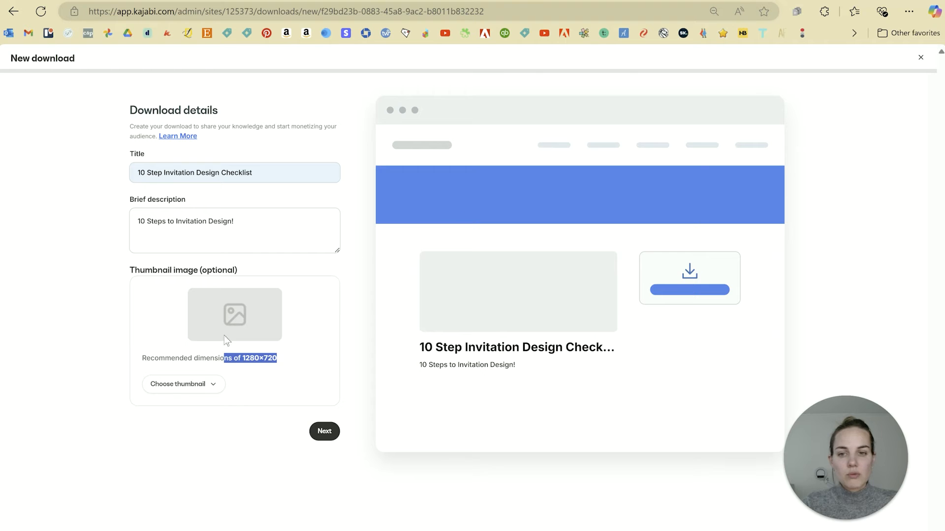
Upload the invitation design checklist image as the download's thumbnail and continue to adding files.
{"action": "left_click", "coordinate": [183, 384]}
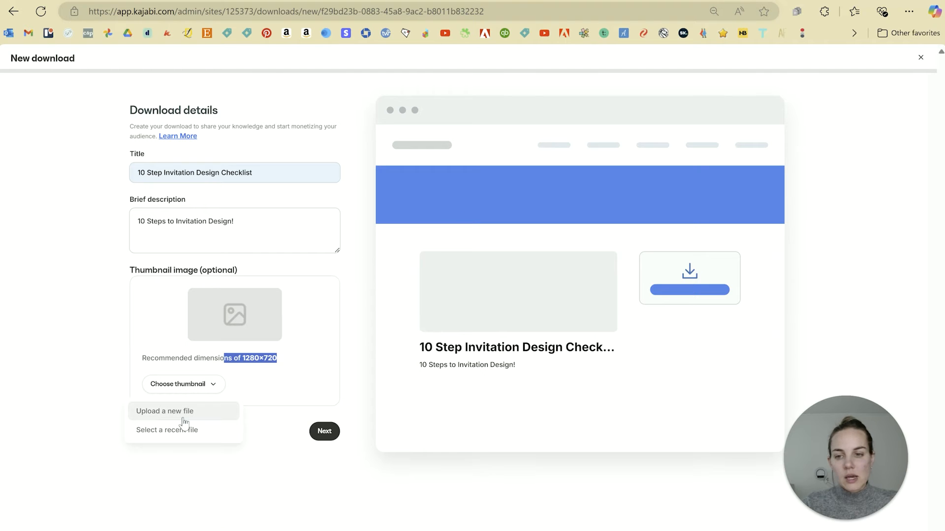
{"action": "left_click", "coordinate": [181, 411]}
{"action": "left_click", "coordinate": [347, 289]}
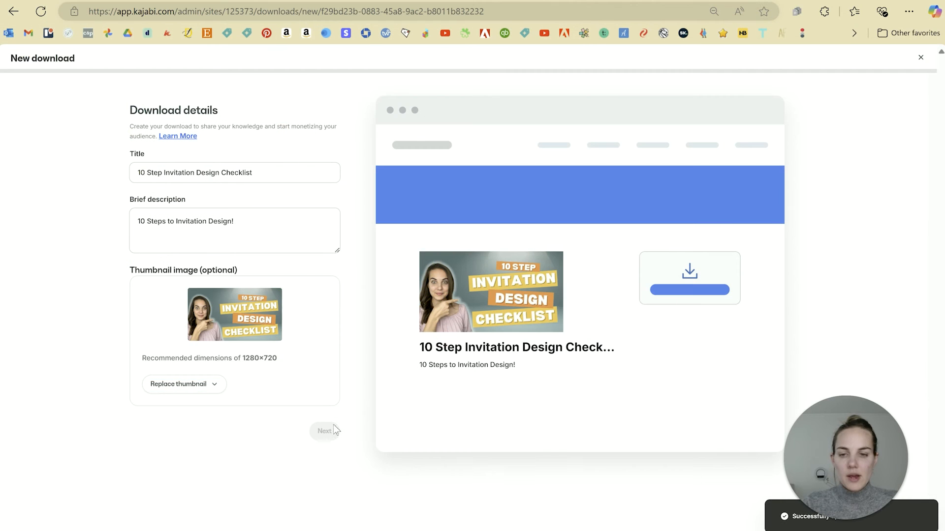
{"action": "left_click", "coordinate": [324, 431]}
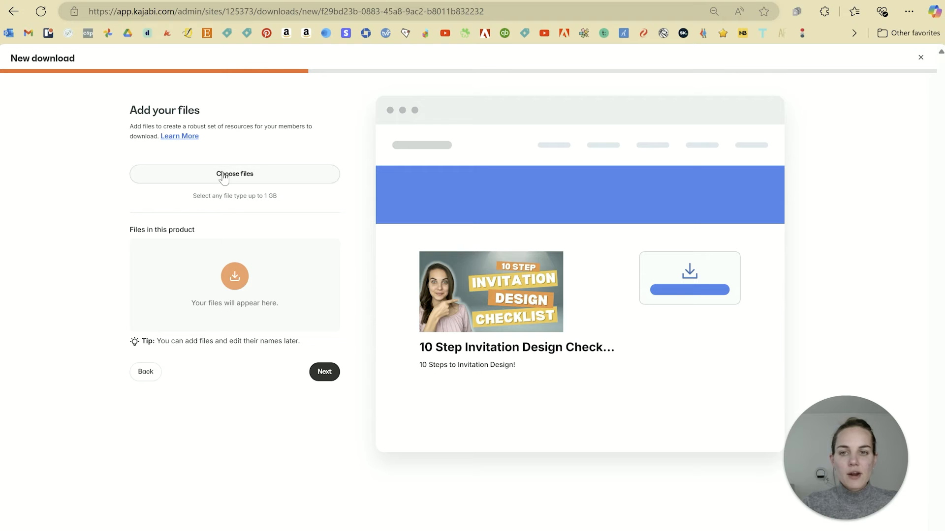
Add the "10 Step Invitation Design Checklist" PDF to the download's files and continue to pricing.
{"action": "left_click", "coordinate": [223, 173]}
{"action": "left_click", "coordinate": [373, 278]}
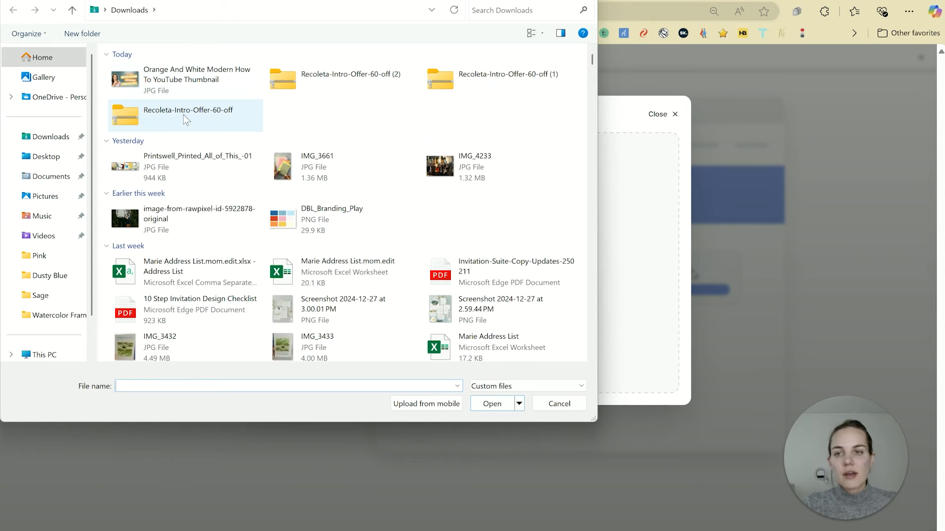
{"action": "double_click", "coordinate": [185, 311]}
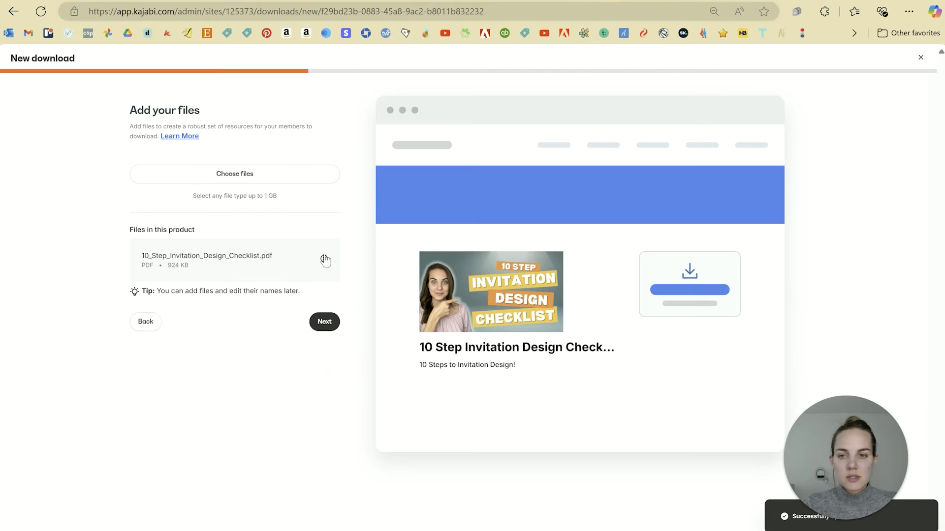
{"action": "left_click", "coordinate": [324, 321]}
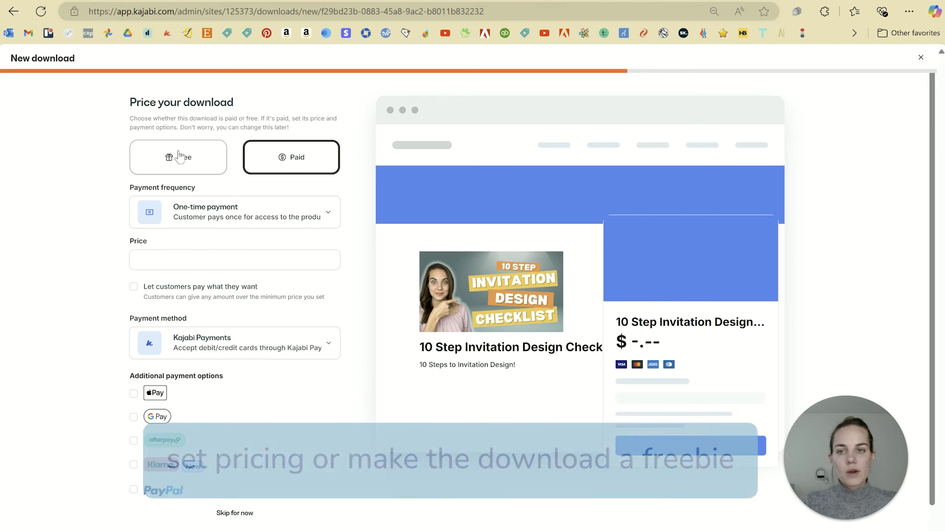
Make the download a paid product with a one-time payment and set its price to $19.
{"action": "left_click", "coordinate": [182, 157]}
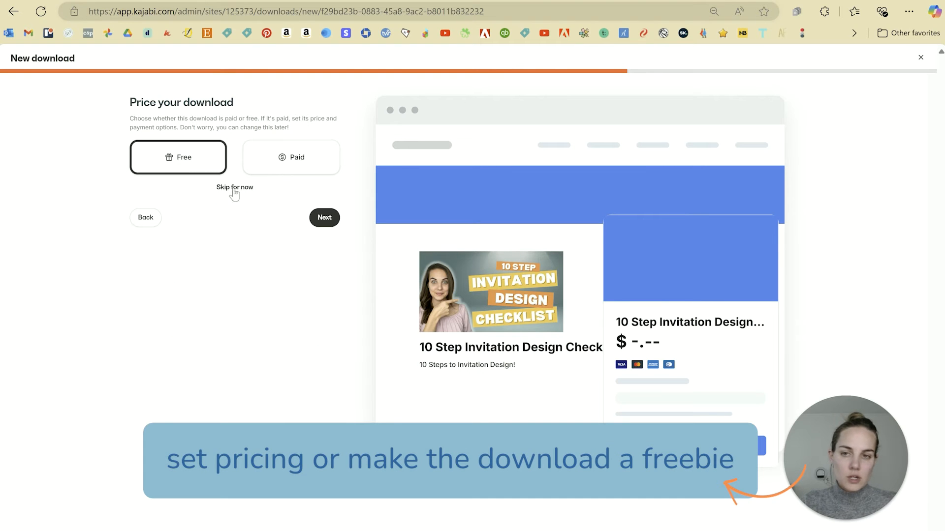
{"action": "left_click", "coordinate": [281, 171]}
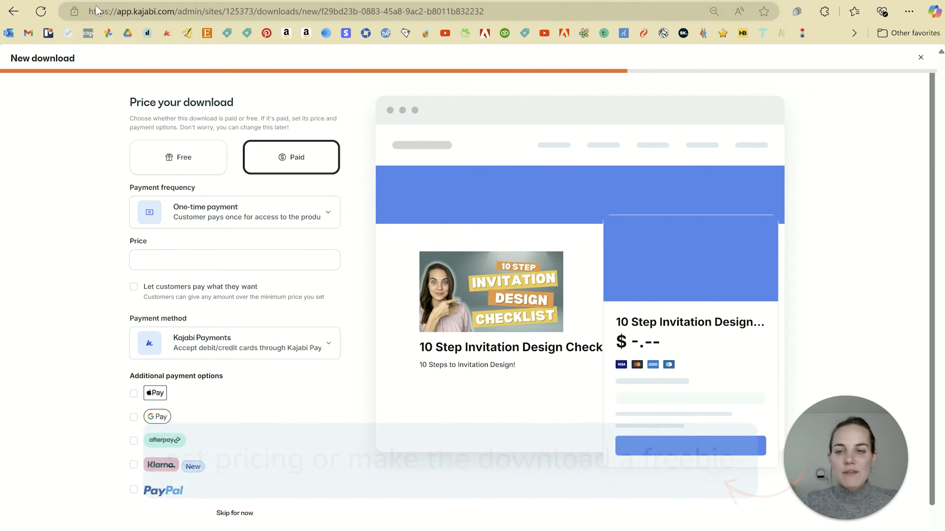
{"action": "left_click", "coordinate": [225, 222]}
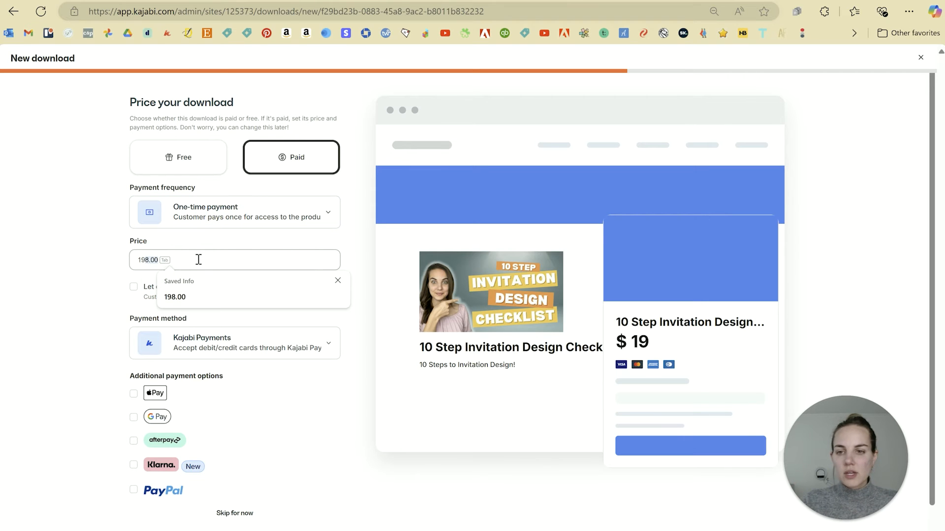
{"action": "key", "text": "Escape"}
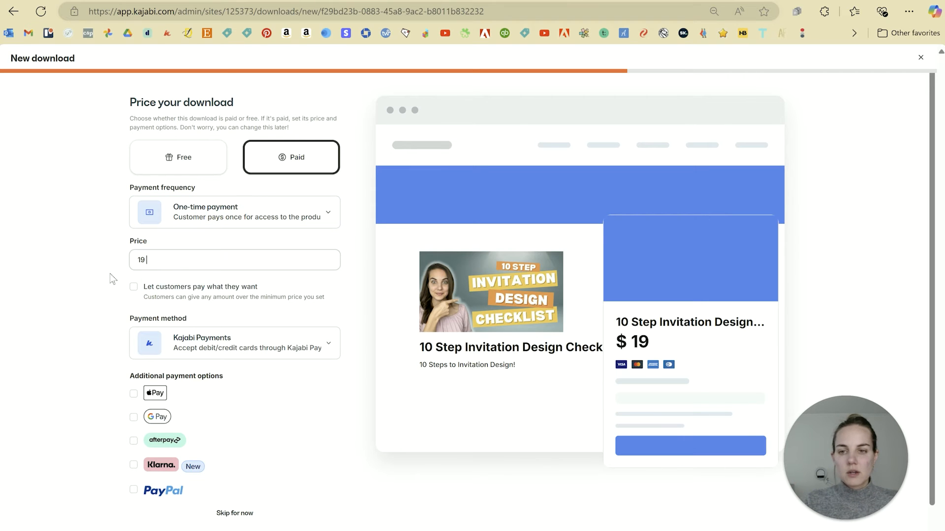
{"action": "left_click", "coordinate": [133, 288]}
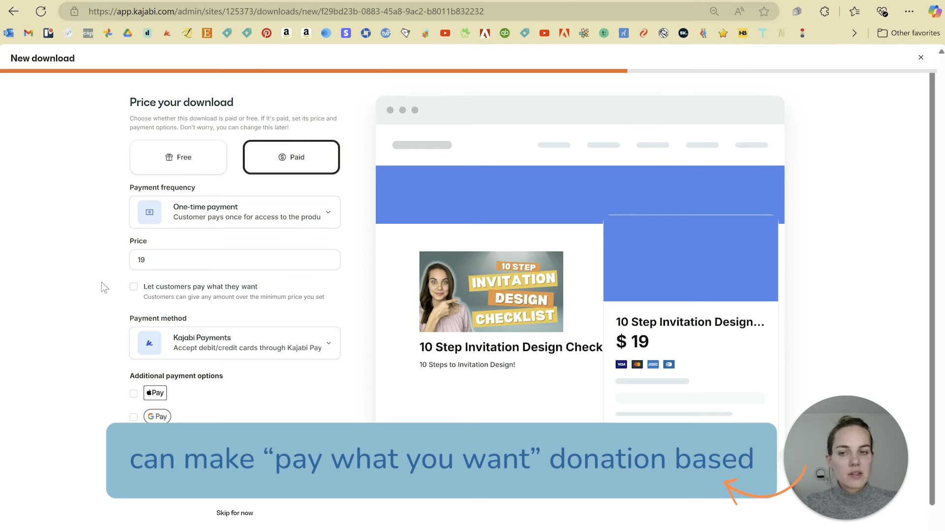
Enable Apple Pay and PayPal as additional payment options and finish the pricing setup.
{"action": "scroll", "coordinate": [104, 288], "scroll_direction": "down", "scroll_amount": 1}
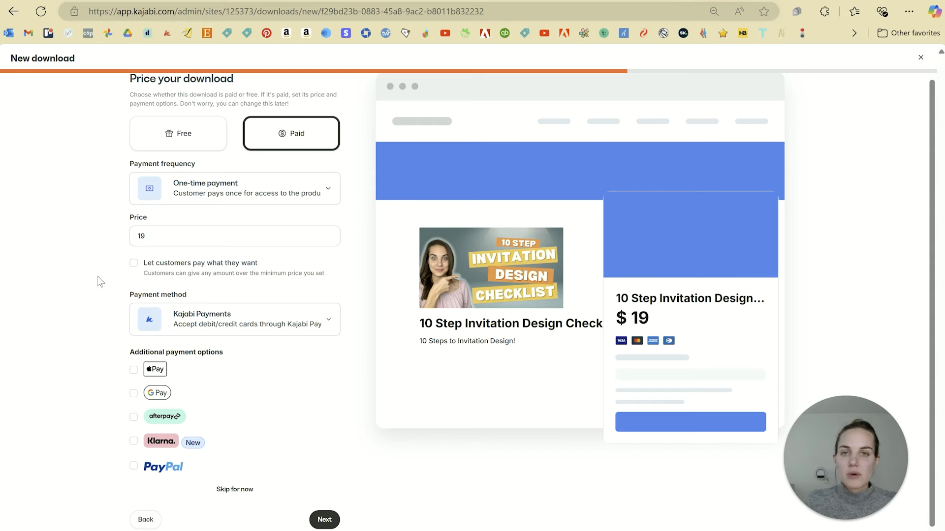
{"action": "left_click", "coordinate": [134, 371]}
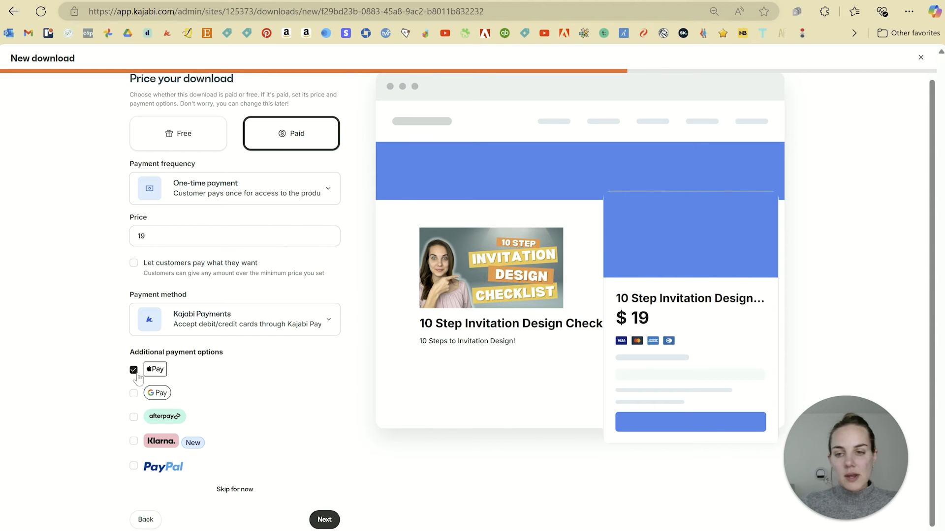
{"action": "left_click", "coordinate": [133, 466]}
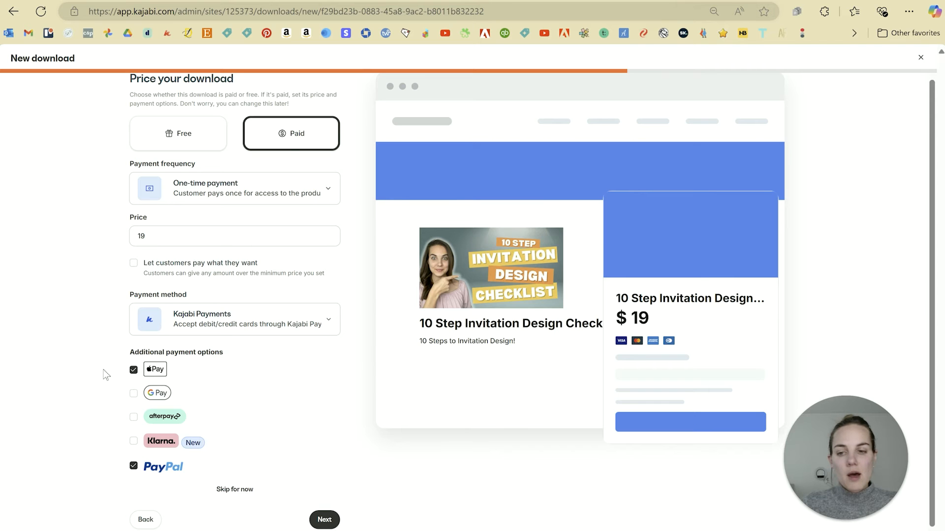
{"action": "left_click", "coordinate": [324, 520]}
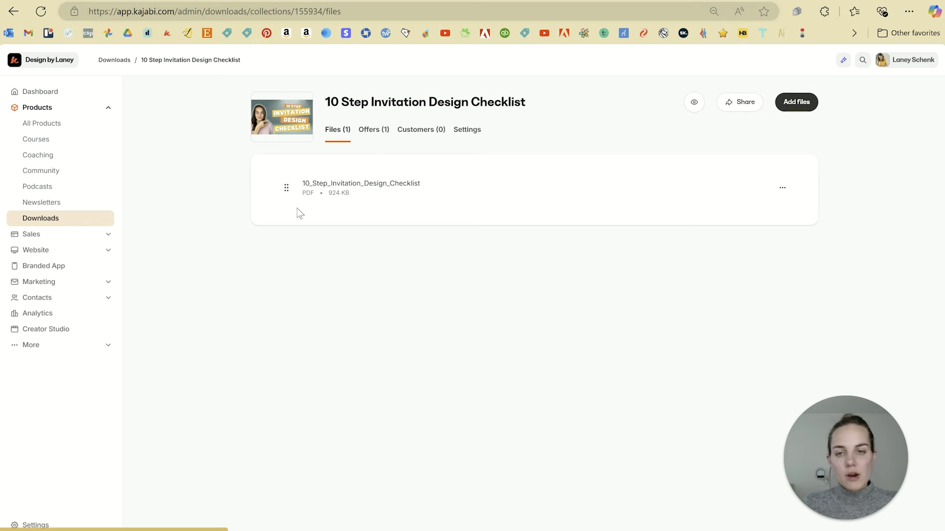
Open the checkout page of the download's "10 Step Invitation Design Checklist" offer for editing.
{"action": "left_click", "coordinate": [371, 132]}
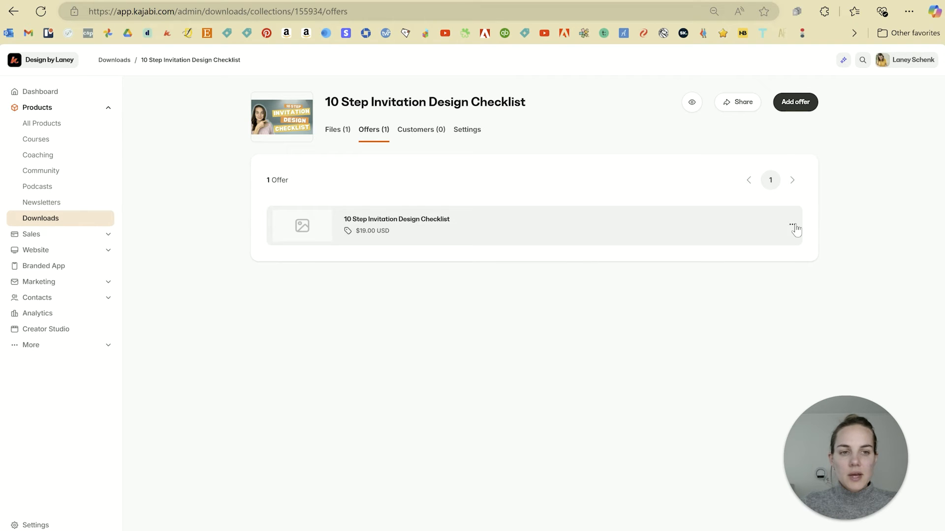
{"action": "left_click", "coordinate": [792, 225]}
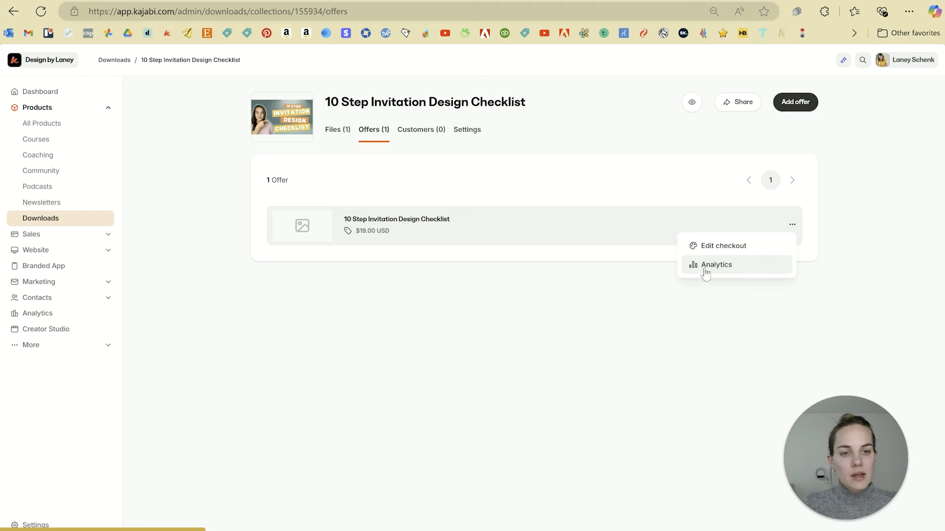
{"action": "left_click", "coordinate": [341, 133]}
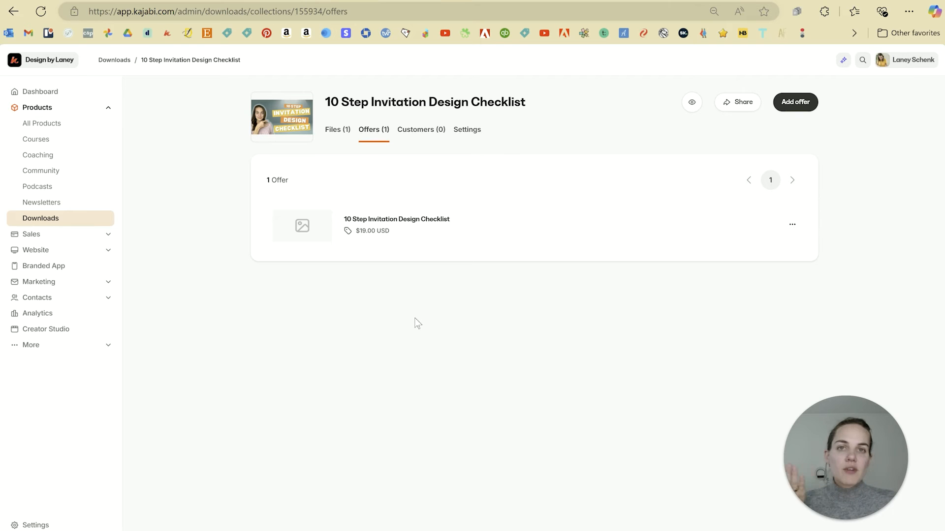
{"action": "left_click", "coordinate": [793, 226]}
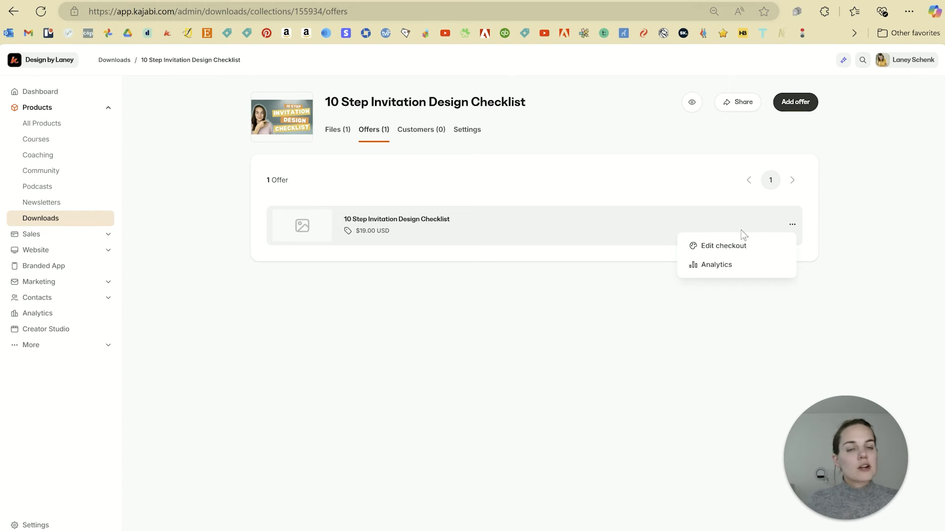
{"action": "left_click", "coordinate": [729, 249]}
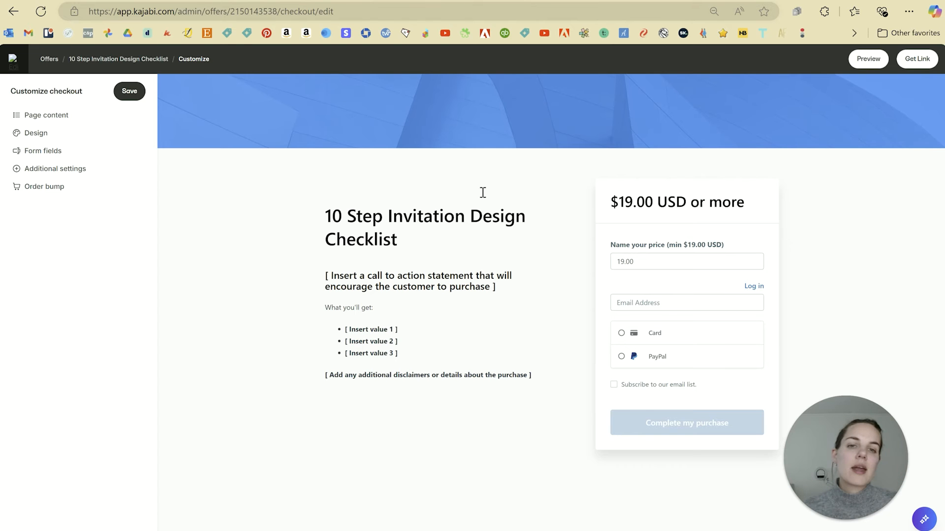
Disable the banner image in the checkout page's design settings.
{"action": "left_click", "coordinate": [421, 127]}
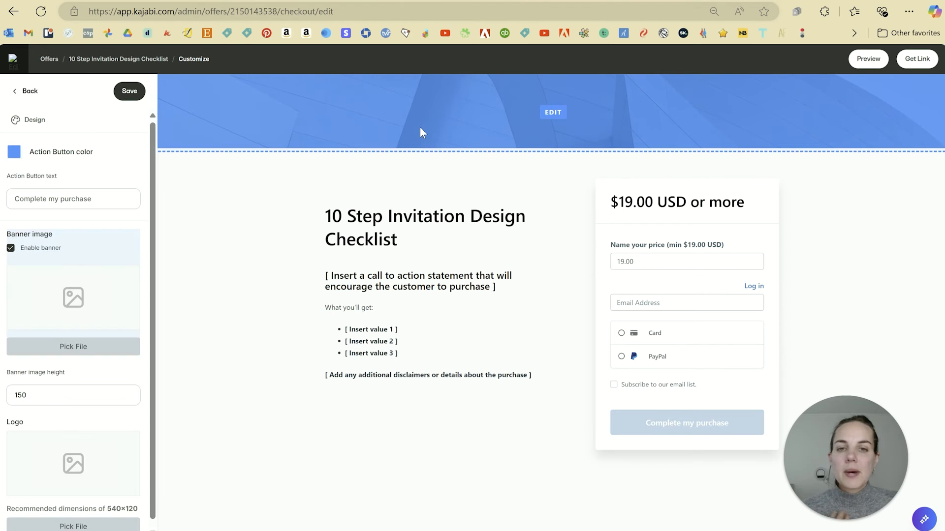
{"action": "left_click", "coordinate": [11, 247]}
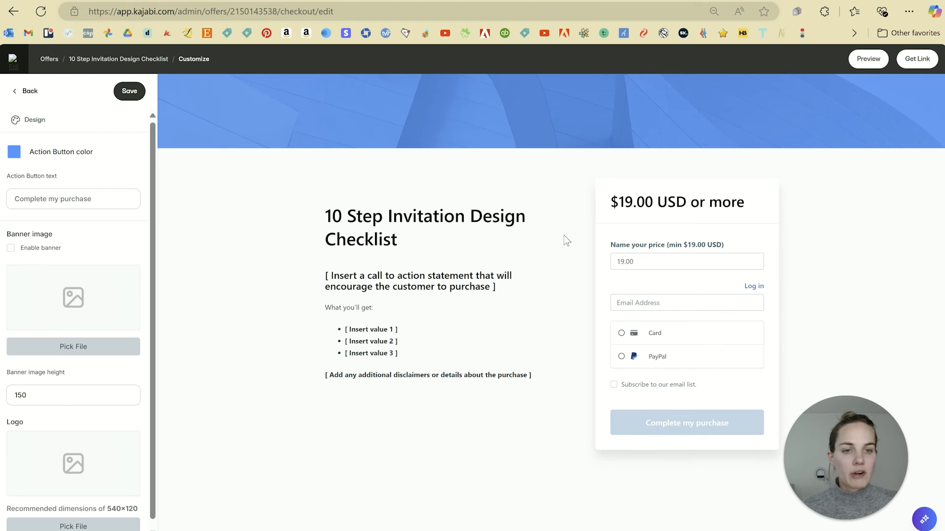
Review the checkout page's content settings, including the offer title, description, video, hero image and testimonials.
{"action": "left_click", "coordinate": [375, 244]}
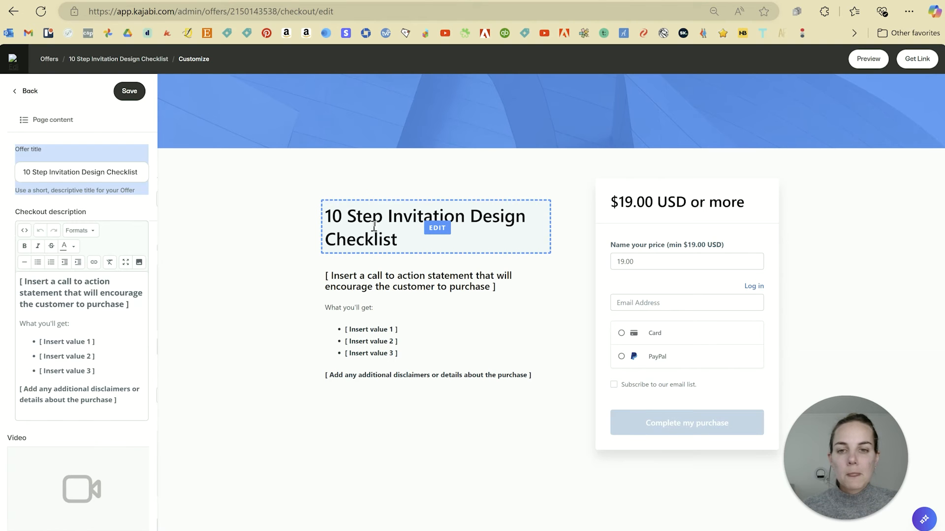
{"action": "left_click", "coordinate": [349, 290]}
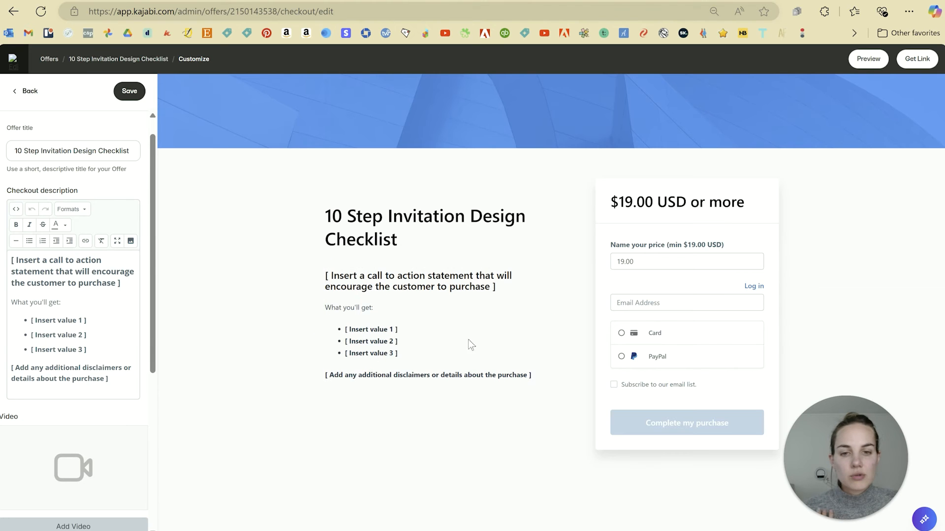
{"action": "scroll", "coordinate": [65, 336], "scroll_direction": "down", "scroll_amount": 5}
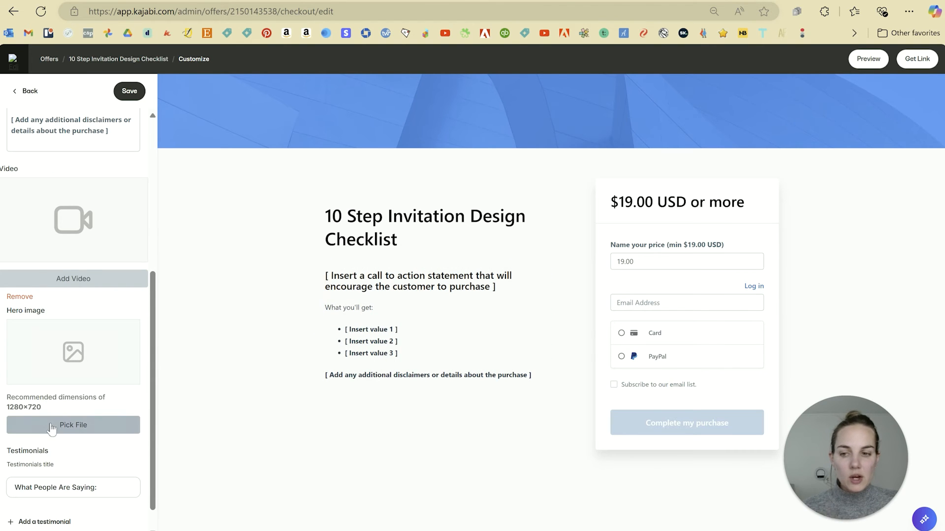
{"action": "scroll", "coordinate": [35, 449], "scroll_direction": "down", "scroll_amount": 1}
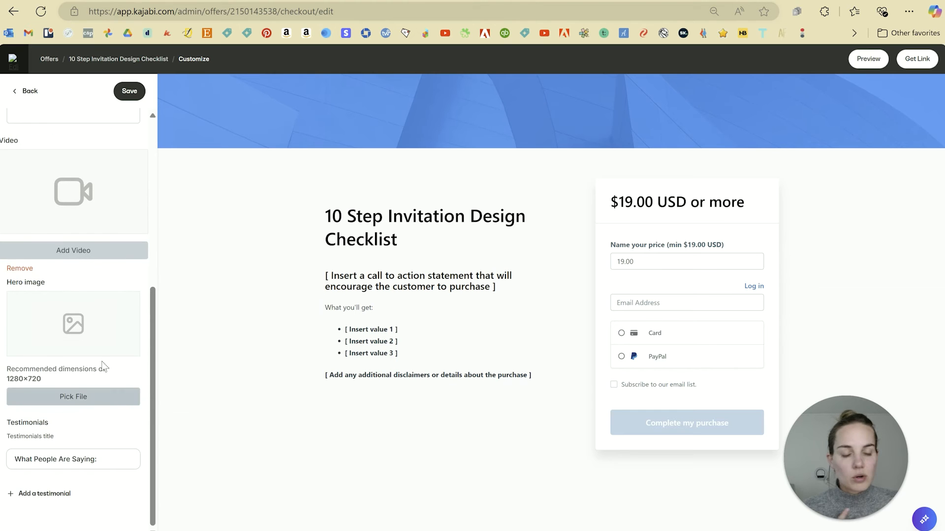
{"action": "scroll", "coordinate": [74, 319], "scroll_direction": "up", "scroll_amount": 6}
{"action": "left_click", "coordinate": [27, 93]}
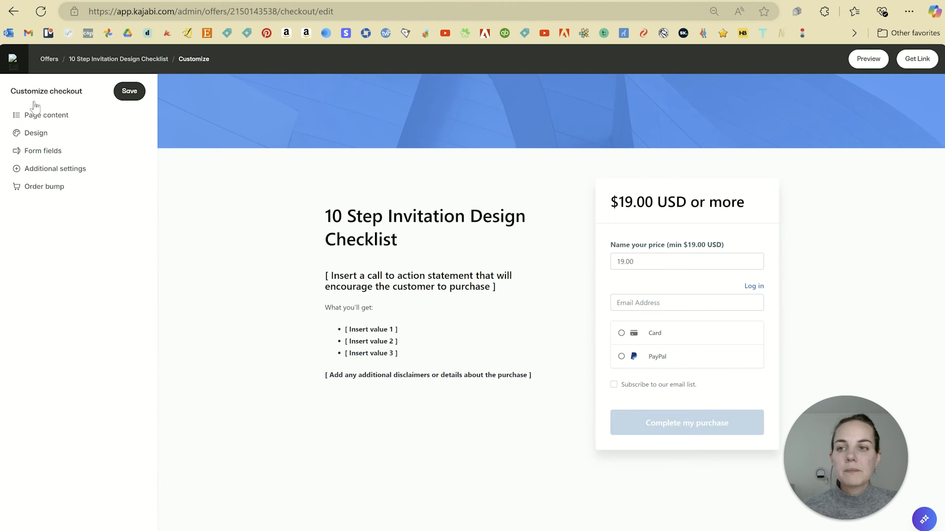
Add "Adobe Basics for Invitation Designers" as the checkout page's order bump and save the page.
{"action": "left_click", "coordinate": [47, 189]}
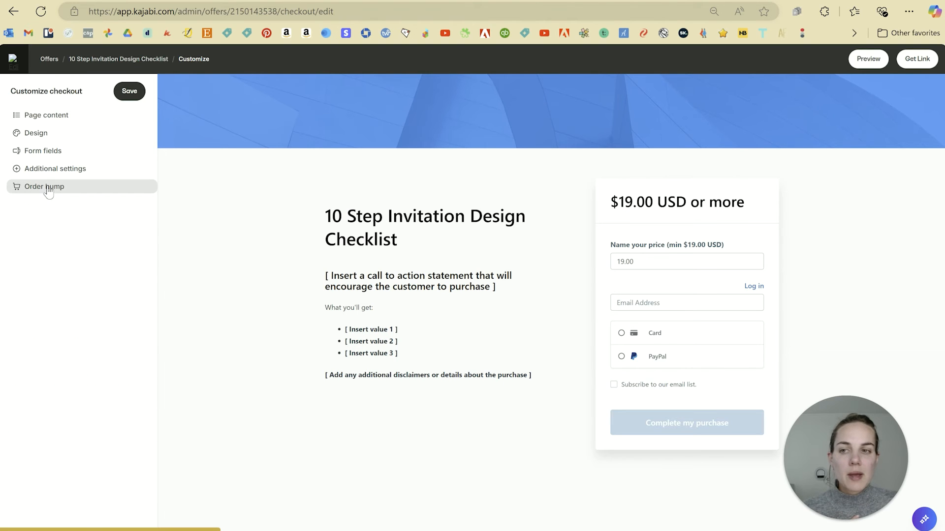
{"action": "left_click", "coordinate": [52, 192]}
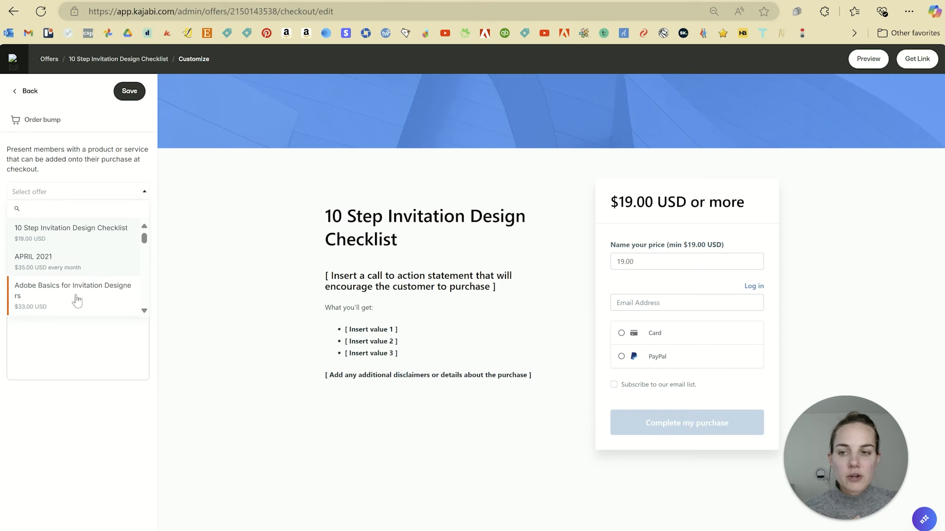
{"action": "left_click", "coordinate": [42, 305]}
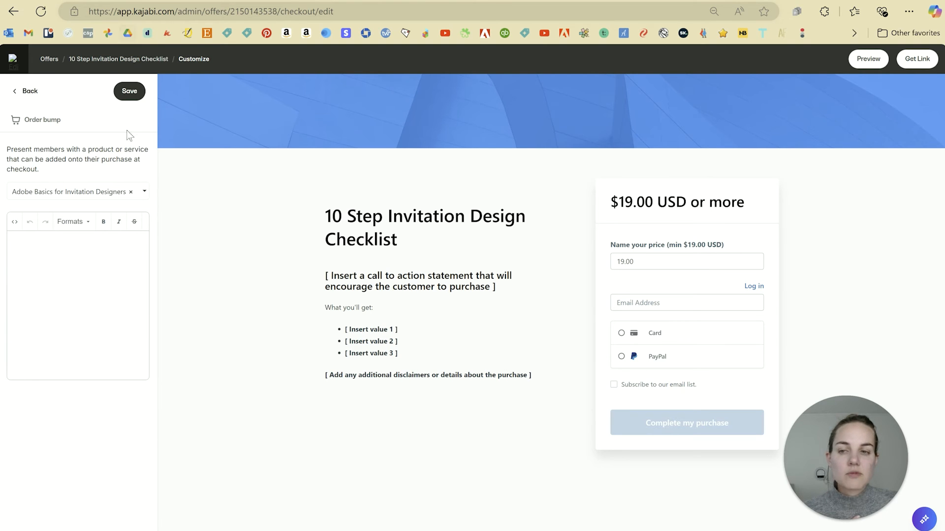
{"action": "left_click", "coordinate": [110, 275]}
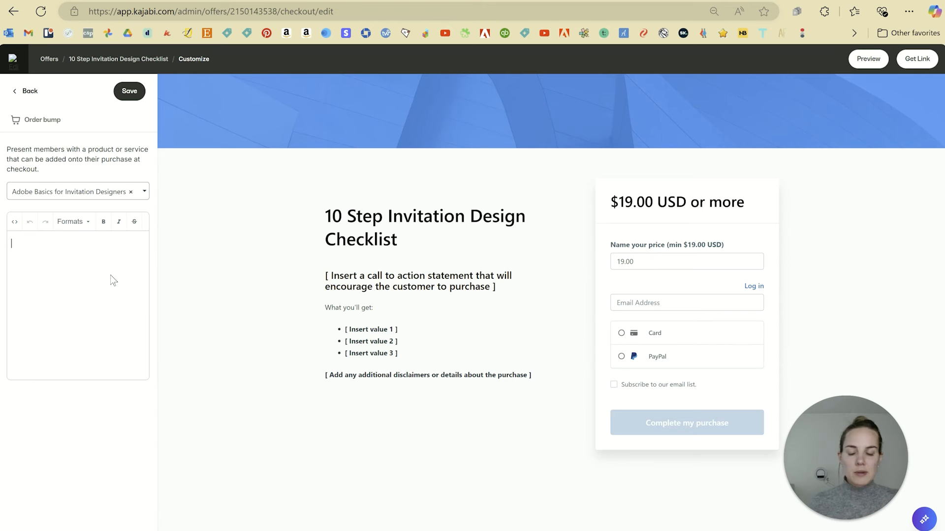
{"action": "left_click", "coordinate": [131, 92]}
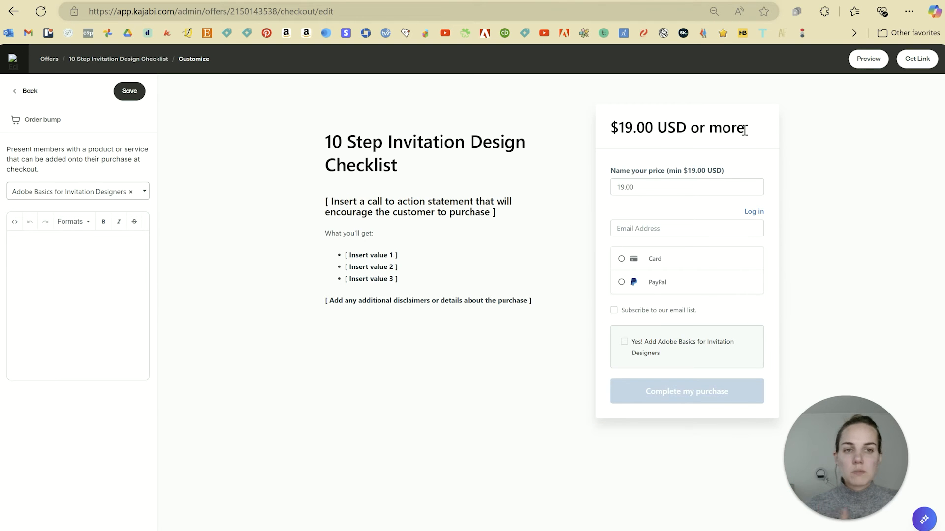
{"action": "left_click_drag", "start_coordinate": [747, 129], "coordinate": [610, 131]}
{"action": "left_click", "coordinate": [645, 131]}
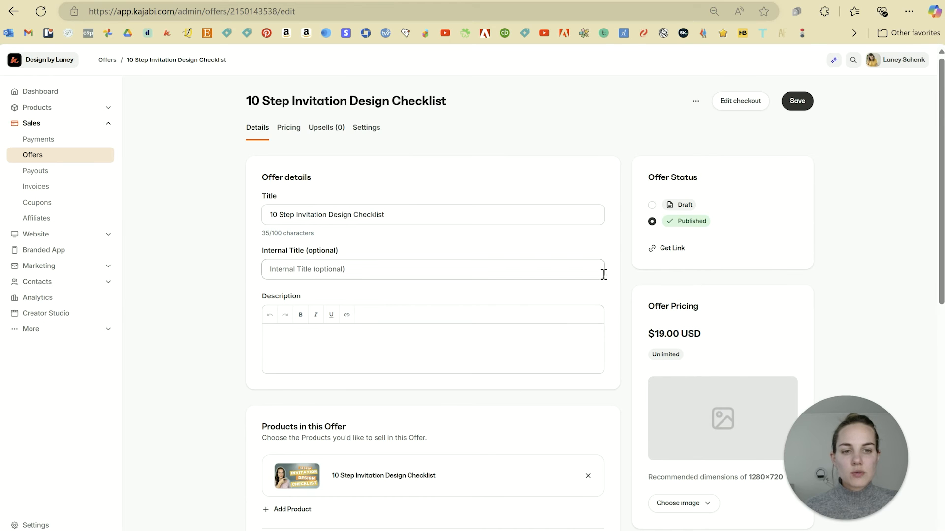
Set the offer's image to the recently uploaded "10 Step Invitation Design Checklist" thumbnail.
{"action": "scroll", "coordinate": [640, 320], "scroll_direction": "down", "scroll_amount": 3}
{"action": "left_click", "coordinate": [685, 384]}
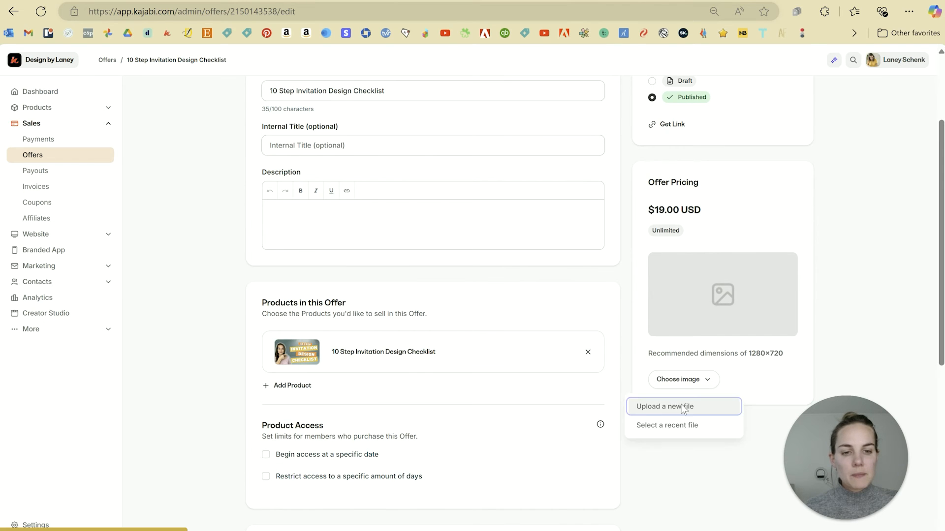
{"action": "left_click", "coordinate": [684, 405]}
{"action": "left_click", "coordinate": [673, 117]}
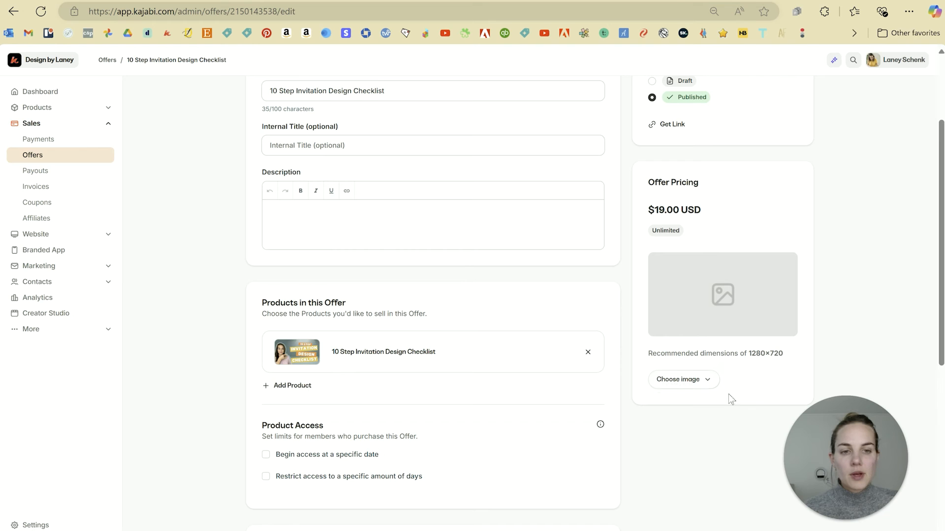
{"action": "left_click", "coordinate": [696, 384]}
{"action": "left_click", "coordinate": [694, 424]}
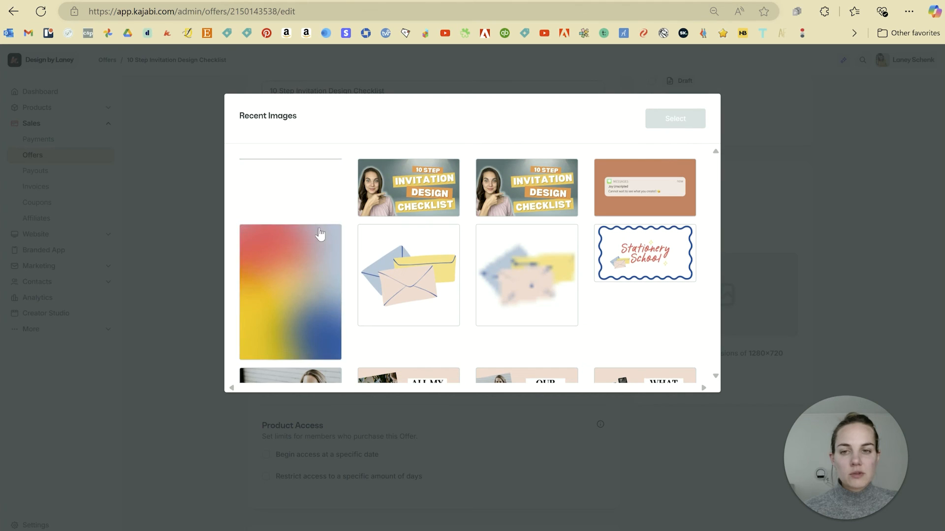
{"action": "left_click", "coordinate": [303, 196]}
{"action": "left_click", "coordinate": [659, 117]}
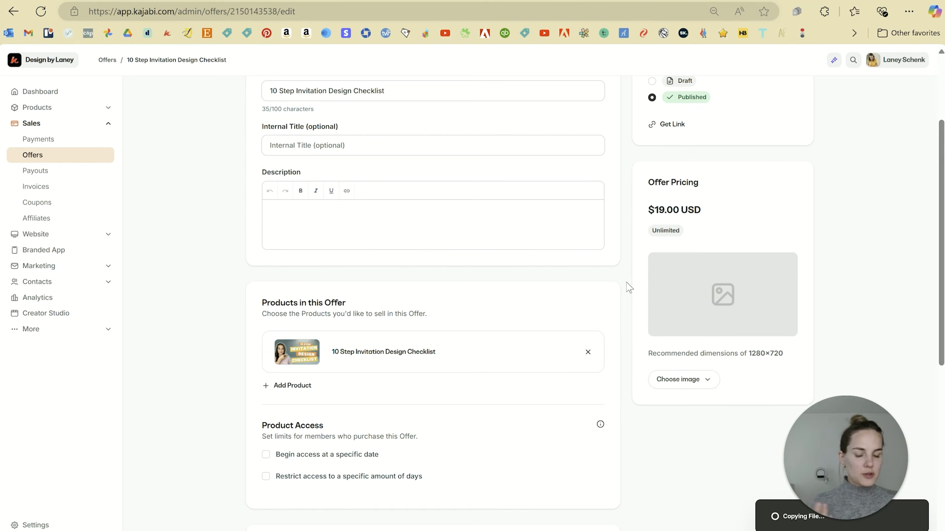
{"action": "scroll", "coordinate": [457, 273], "scroll_direction": "up", "scroll_amount": 3}
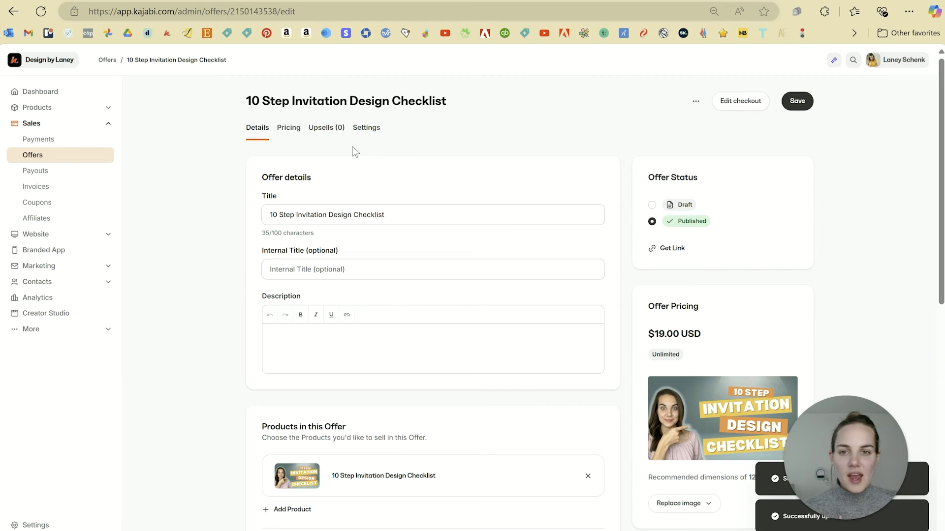
Examine the offer's upsell options and its details, down to the product access, post-purchase and automation settings.
{"action": "left_click", "coordinate": [332, 131]}
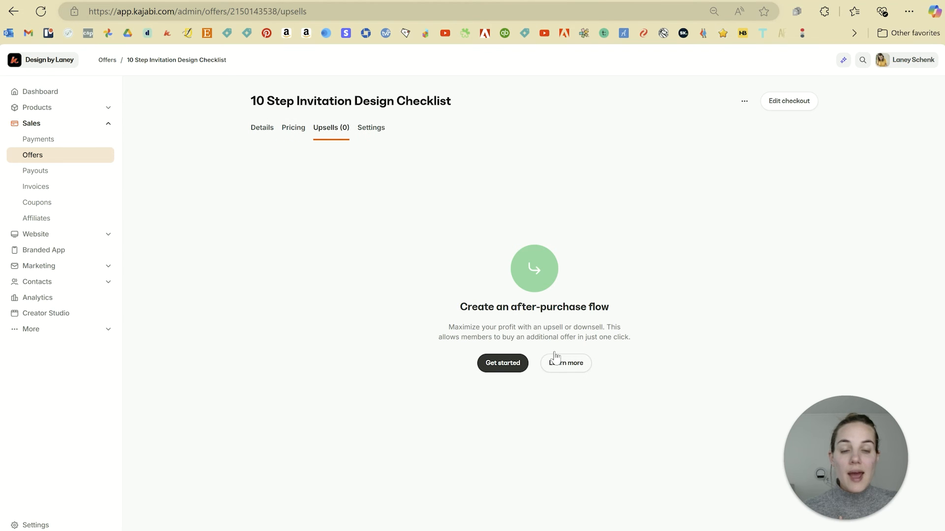
{"action": "left_click", "coordinate": [264, 129]}
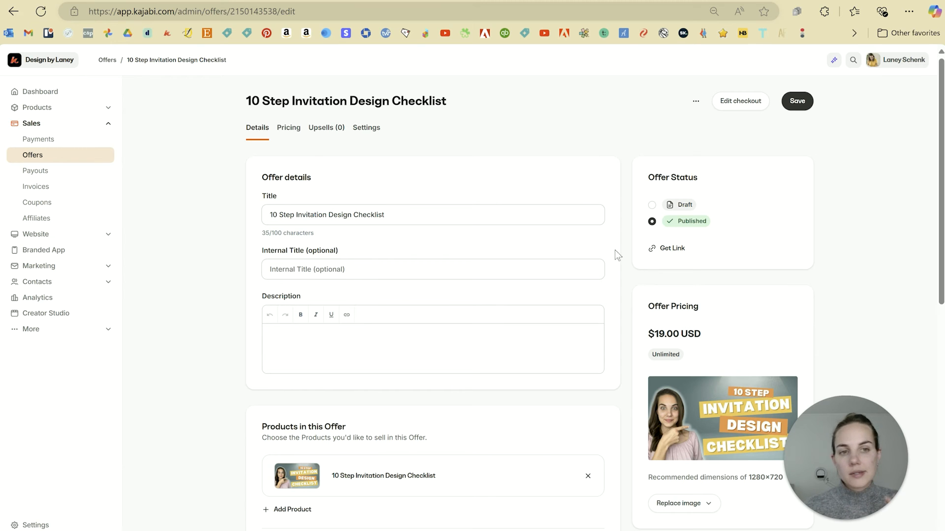
{"action": "left_click_drag", "start_coordinate": [446, 100], "coordinate": [246, 102]}
{"action": "left_click", "coordinate": [302, 102]}
{"action": "left_click", "coordinate": [722, 102]}
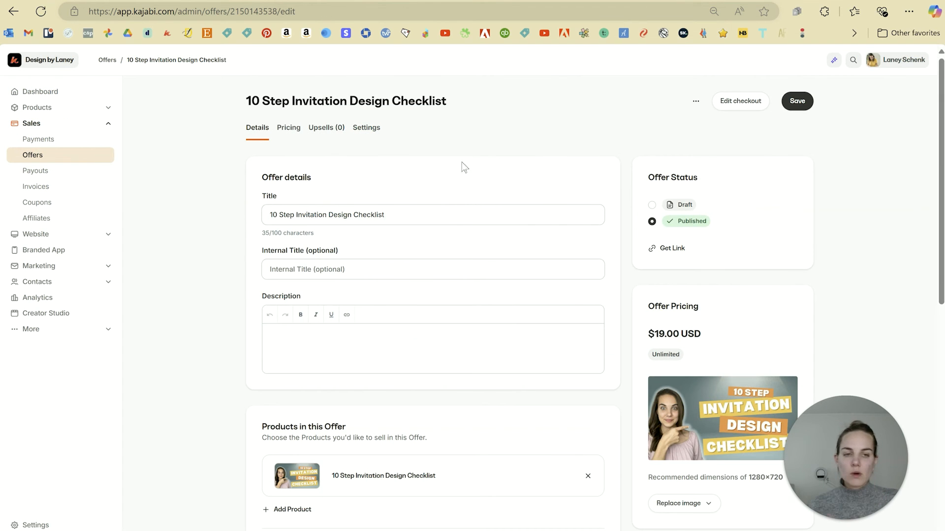
{"action": "scroll", "coordinate": [468, 170], "scroll_direction": "down", "scroll_amount": 10}
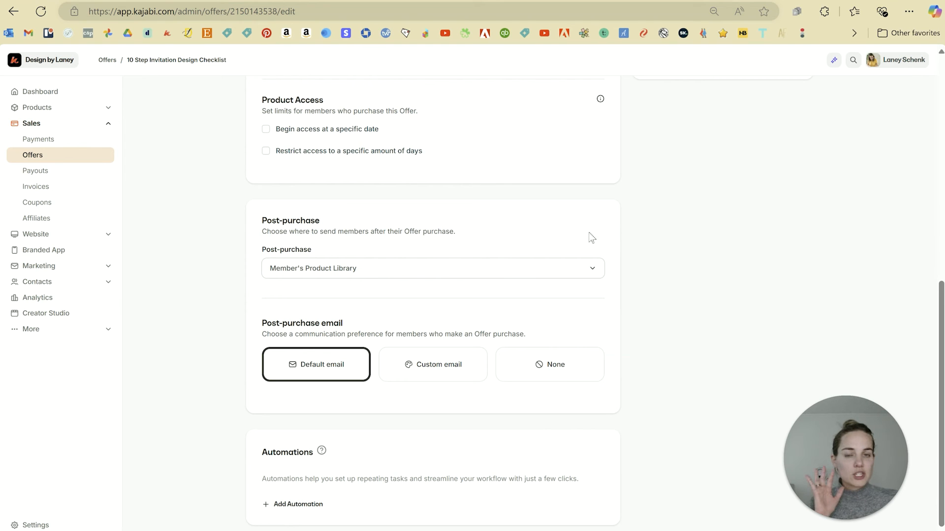
{"action": "scroll", "coordinate": [538, 274], "scroll_direction": "up", "scroll_amount": 8}
{"action": "scroll", "coordinate": [538, 276], "scroll_direction": "up", "scroll_amount": 2}
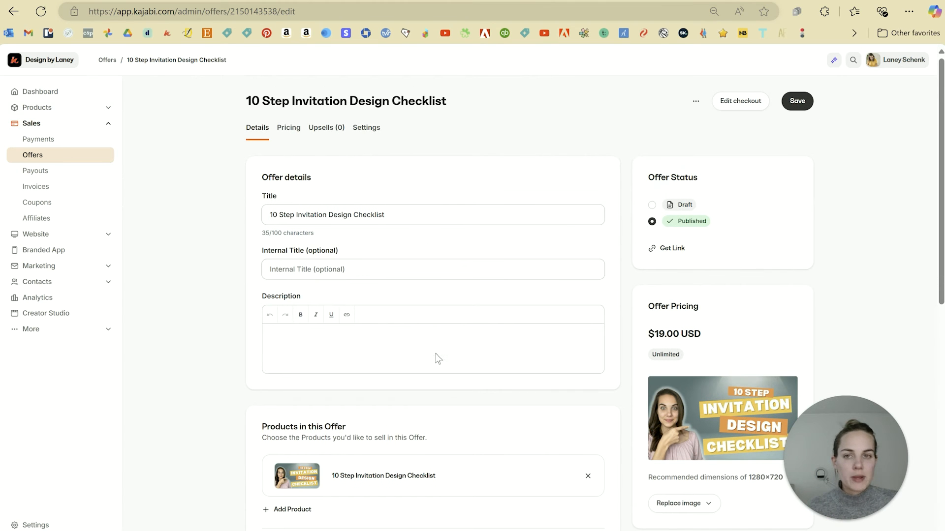
Go to the Downloads products and start creating a new download.
{"action": "left_click", "coordinate": [88, 108]}
{"action": "left_click", "coordinate": [63, 219]}
{"action": "left_click", "coordinate": [64, 218]}
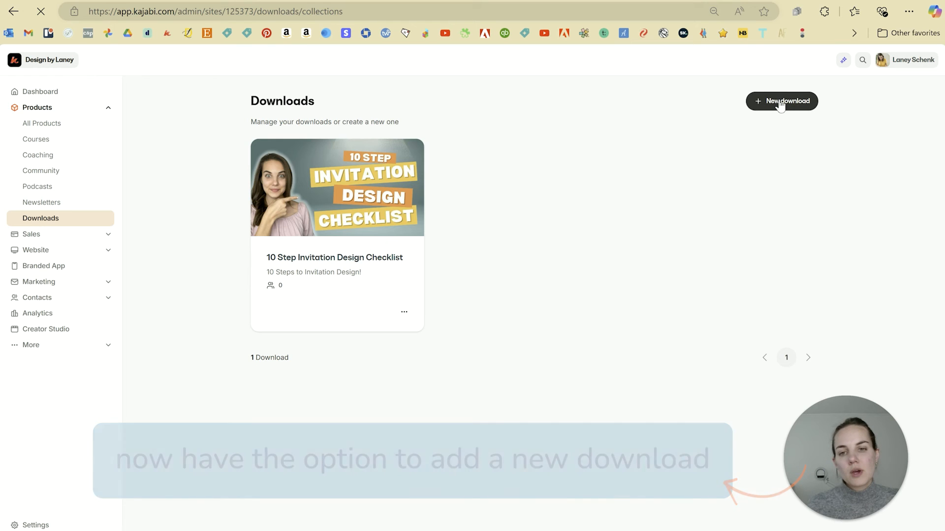
{"action": "left_click", "coordinate": [780, 103]}
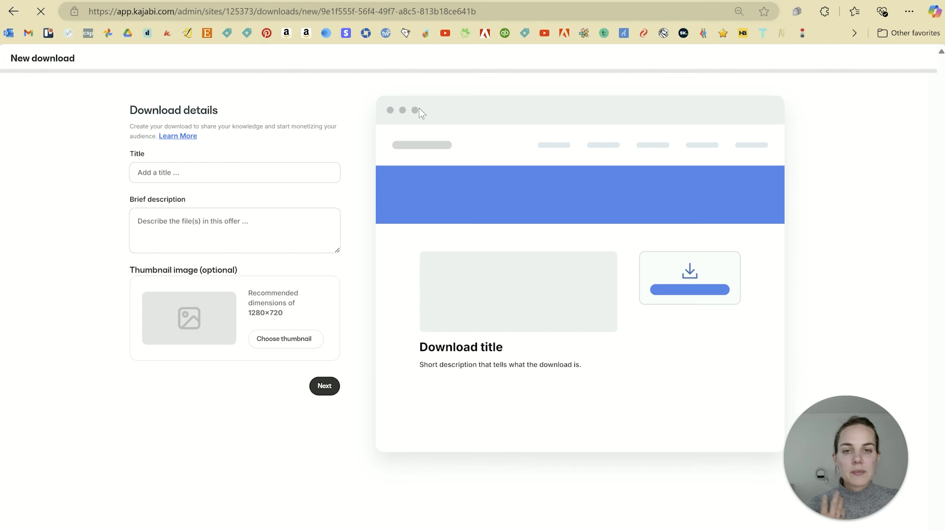
Title the new download "Pricing Calculator" and copy the same text into its brief description.
{"action": "left_click", "coordinate": [244, 174]}
{"action": "type", "text": "E"}
{"action": "key", "text": "BackSpace"}
{"action": "type", "text": "Pricing Calculator"}
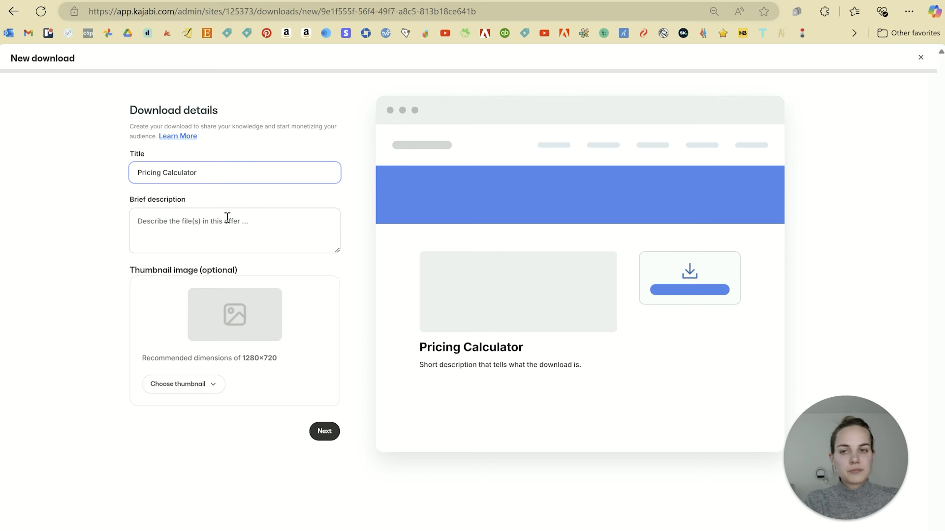
{"action": "triple_click", "coordinate": [205, 175]}
{"action": "key", "text": "ctrl+c"}
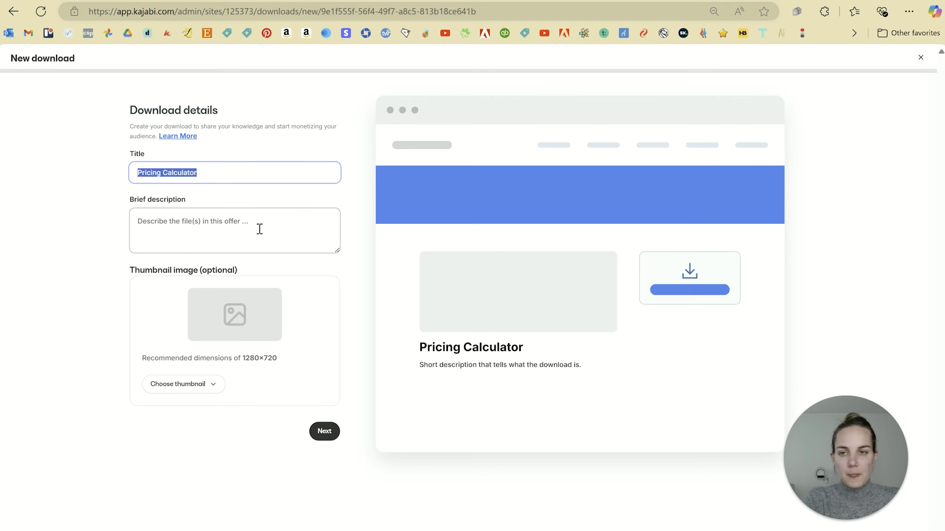
{"action": "left_click", "coordinate": [259, 229]}
{"action": "key", "text": "ctrl+v"}
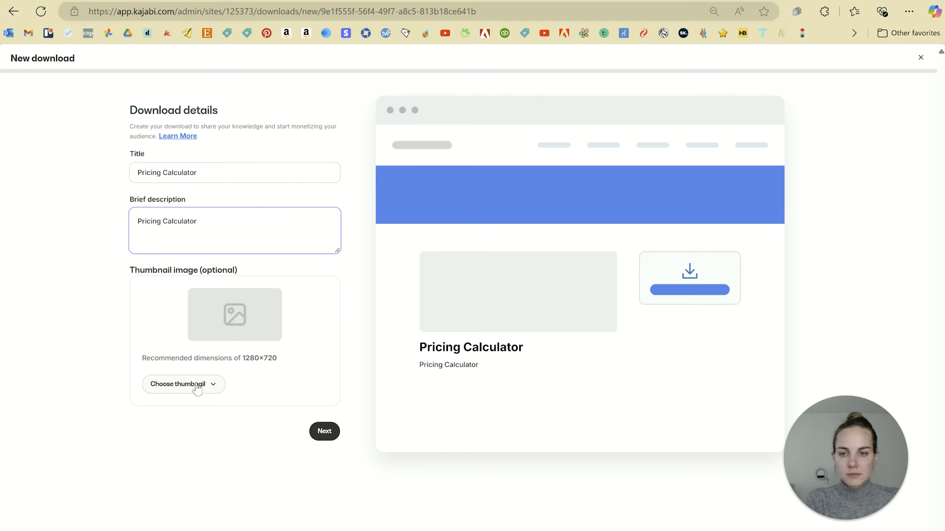
Use the recent "10 Step Invitation Design Checklist" image as the download's thumbnail and continue to adding files.
{"action": "left_click", "coordinate": [196, 385]}
{"action": "left_click", "coordinate": [182, 430]}
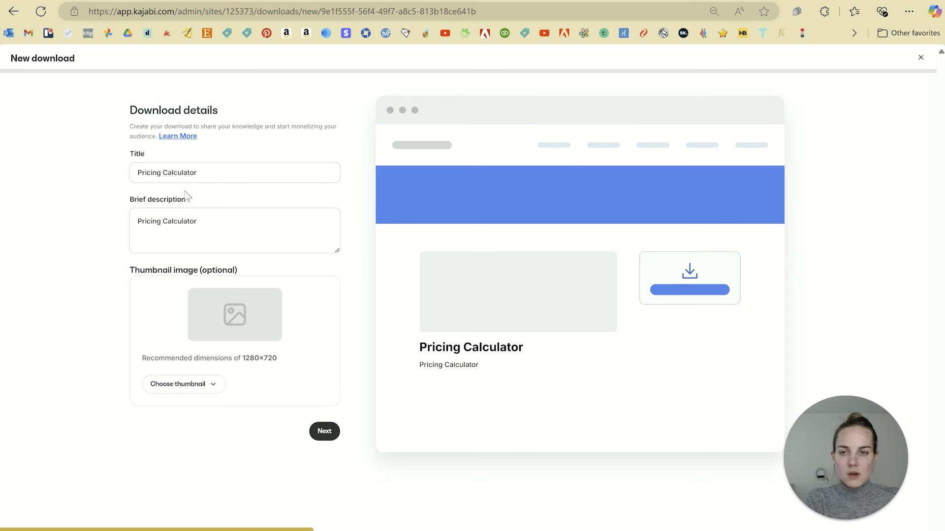
{"action": "left_click", "coordinate": [294, 201]}
{"action": "left_click", "coordinate": [668, 121]}
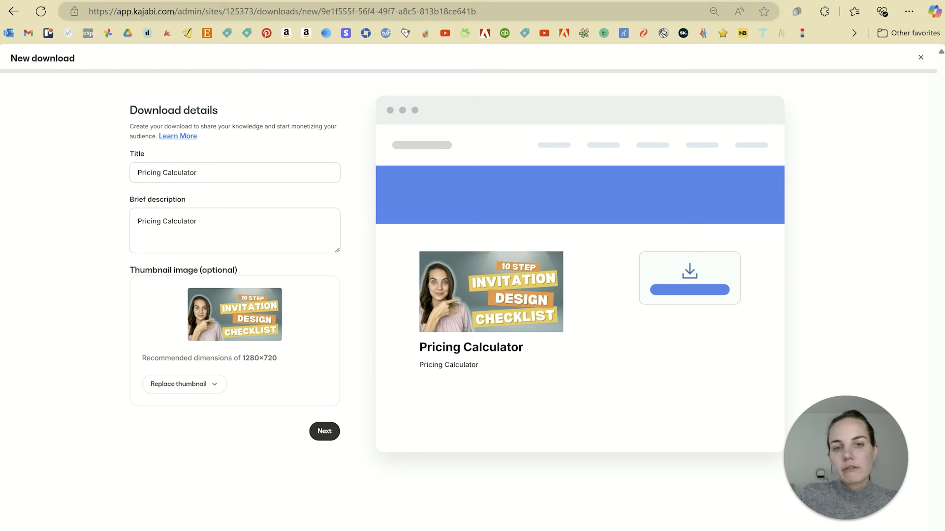
{"action": "left_click", "coordinate": [325, 431]}
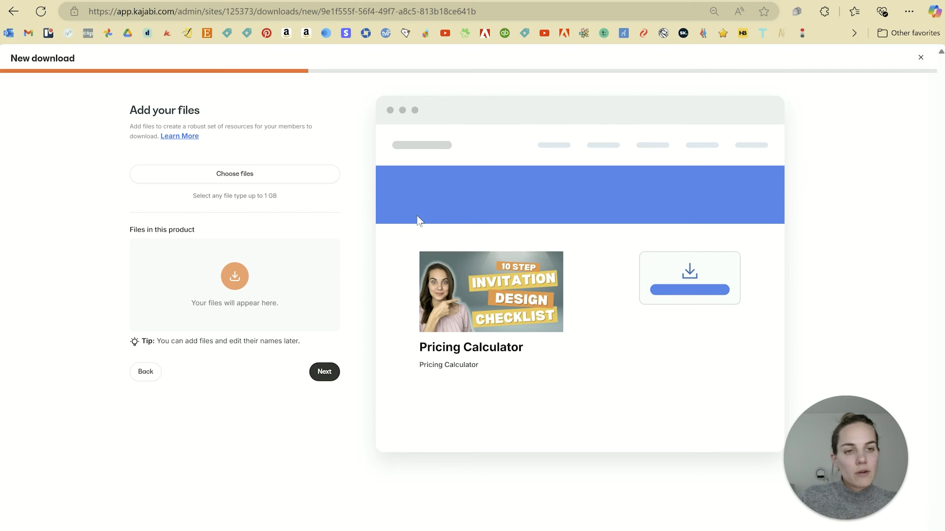
Upload the "mom.edit" address list Excel worksheet as the download's file and finish creating the download.
{"action": "left_click", "coordinate": [260, 177]}
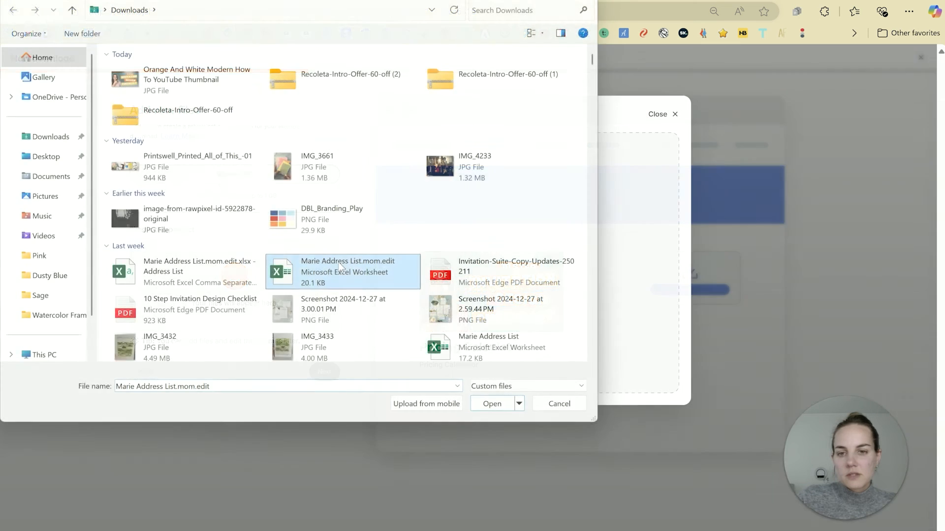
{"action": "double_click", "coordinate": [338, 261]}
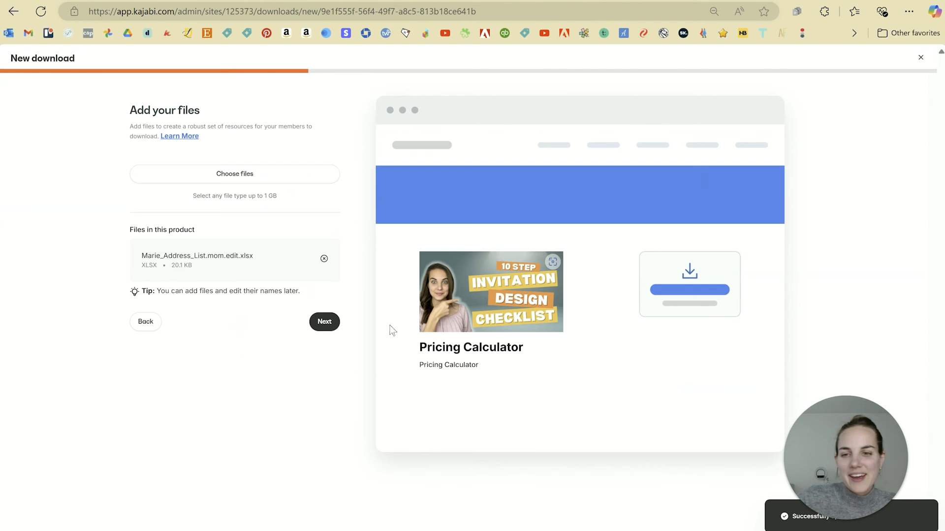
{"action": "left_click", "coordinate": [326, 322]}
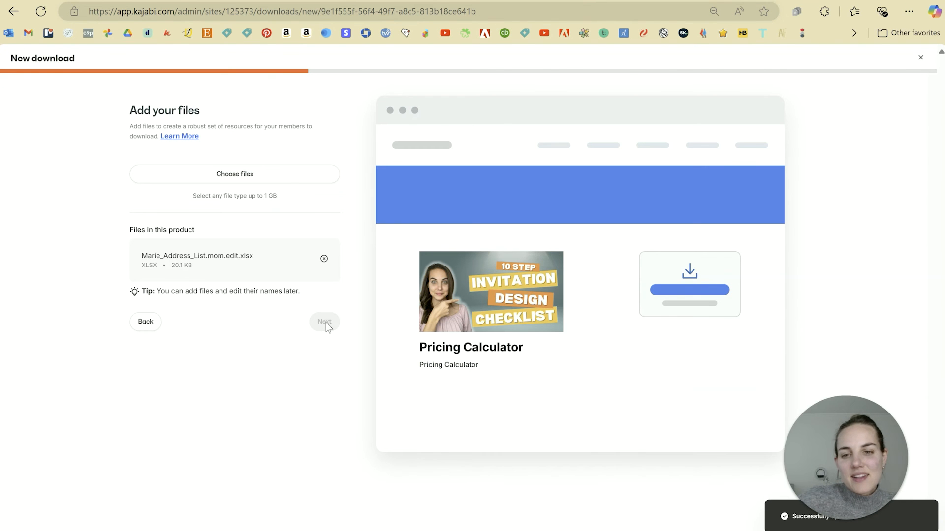
{"action": "left_click", "coordinate": [186, 160]}
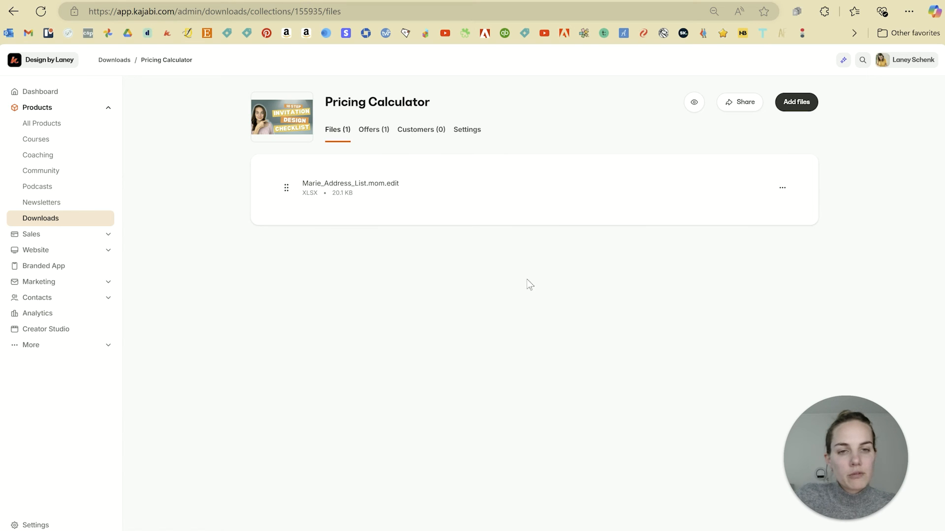
Check which management options are available for the worksheet in the Pricing Calculator download.
{"action": "left_click", "coordinate": [782, 188]}
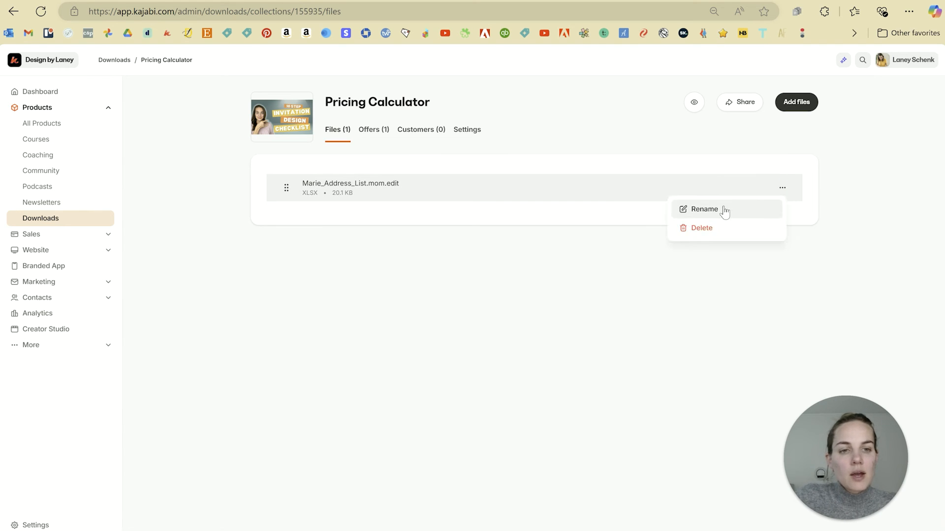
{"action": "left_click", "coordinate": [519, 236]}
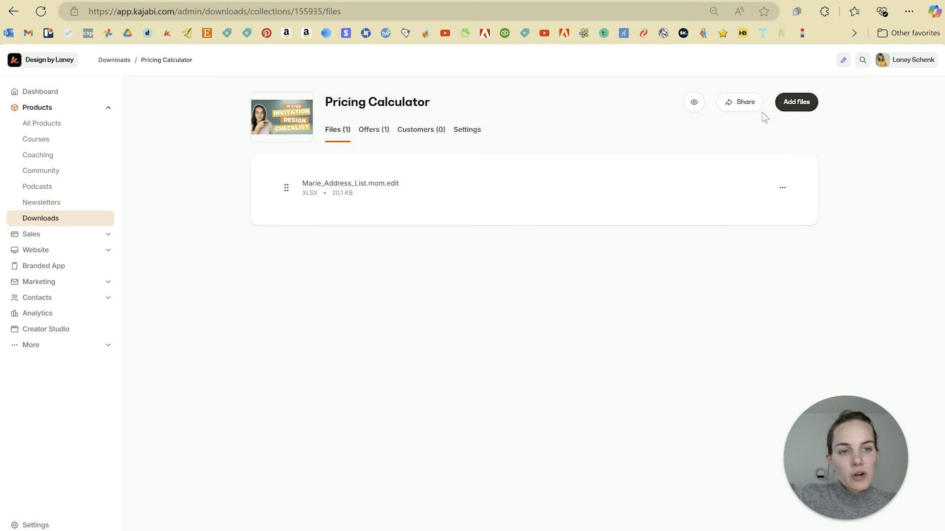
Upload the "Invitation-Suite-Copy-Updates-250211" PDF as a second file in the Pricing Calculator download.
{"action": "left_click", "coordinate": [789, 103]}
{"action": "left_click", "coordinate": [383, 288]}
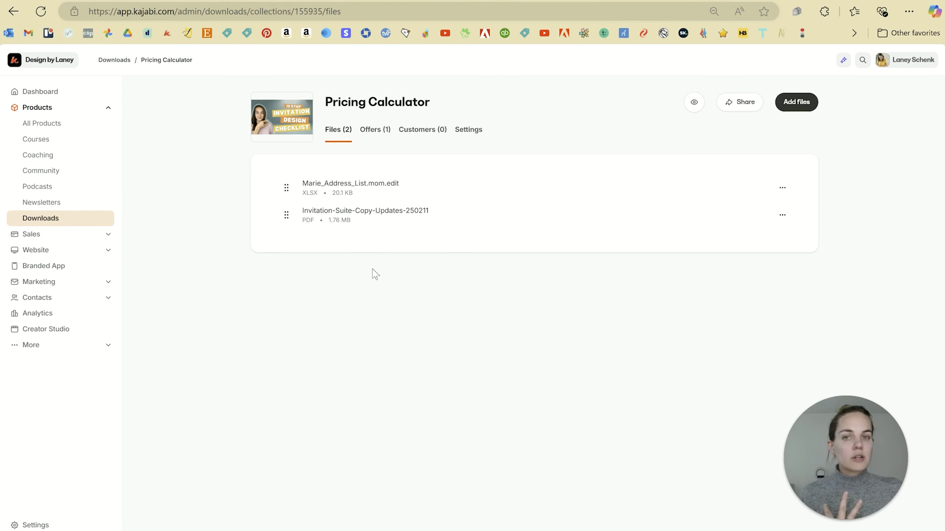
Try to set up a new offer for the Pricing Calculator that also includes the 10 Step Invitation Design Checklist.
{"action": "left_click", "coordinate": [384, 129]}
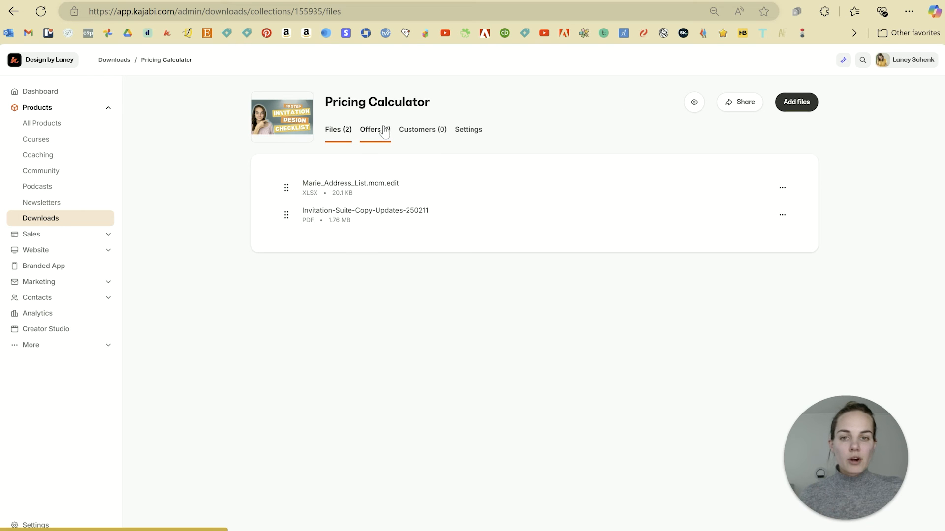
{"action": "left_click", "coordinate": [795, 101]}
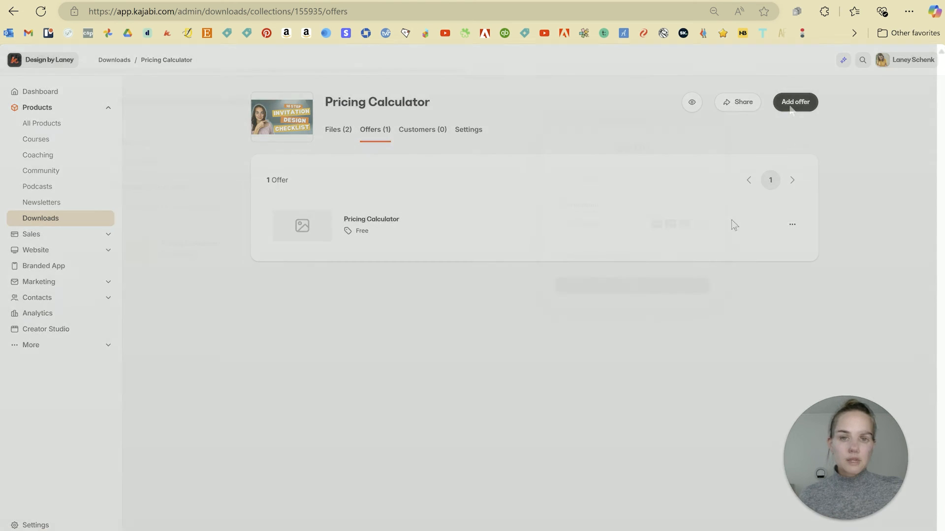
{"action": "left_click", "coordinate": [229, 205]}
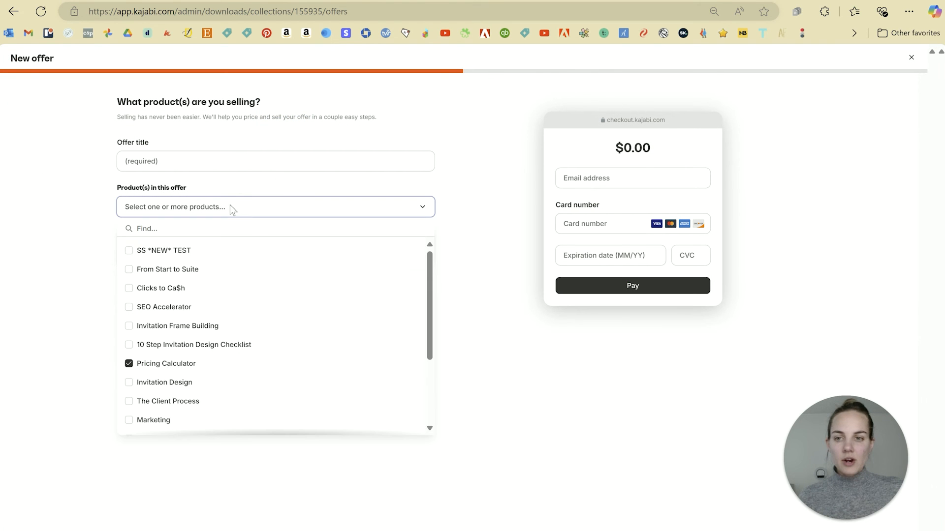
{"action": "left_click", "coordinate": [128, 346]}
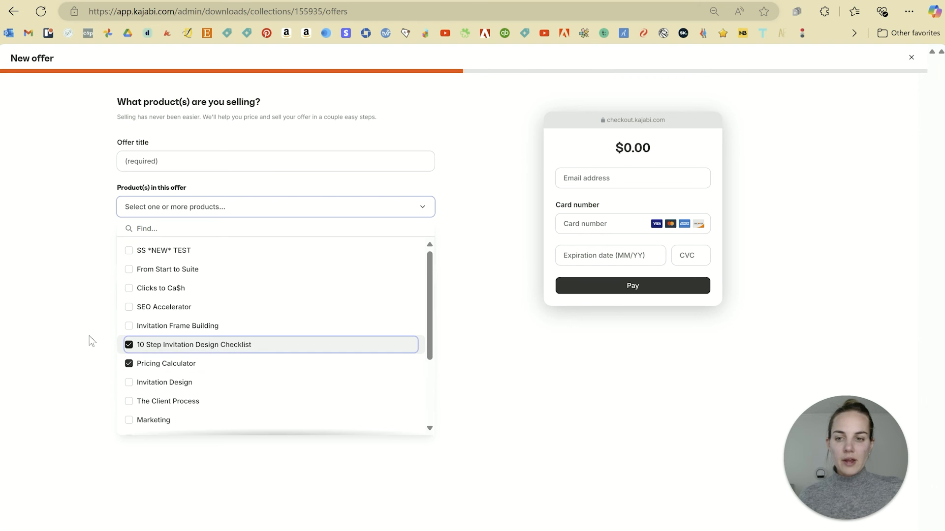
{"action": "left_click", "coordinate": [77, 297]}
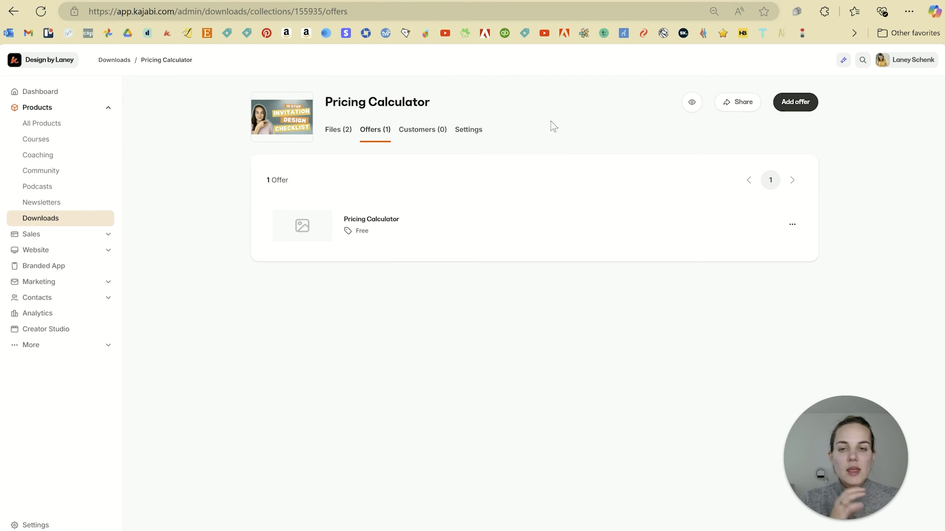
Preview the Pricing Calculator download page as a customer and examine its file summary and the two listed files.
{"action": "left_click", "coordinate": [691, 105]}
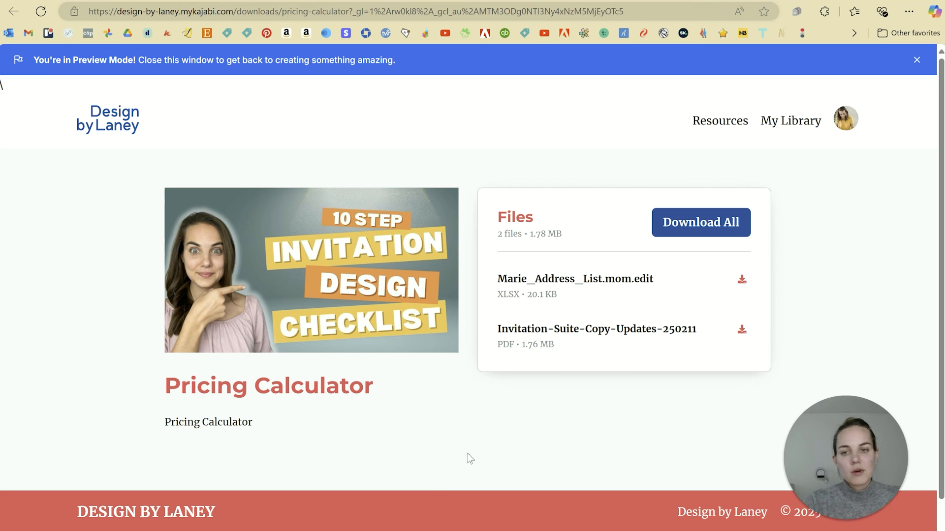
{"action": "left_click_drag", "start_coordinate": [556, 235], "coordinate": [501, 236]}
{"action": "left_click", "coordinate": [561, 236]}
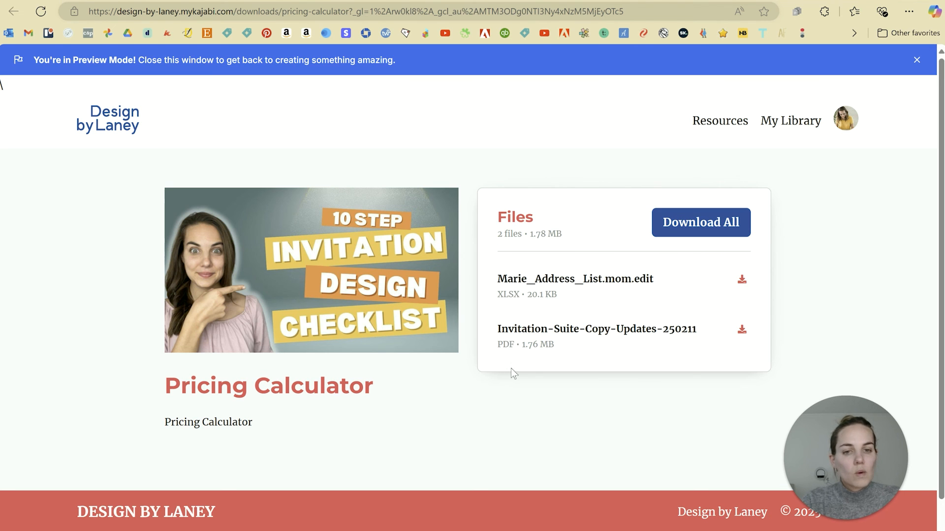
{"action": "left_click_drag", "start_coordinate": [495, 277], "coordinate": [666, 293]}
{"action": "left_click", "coordinate": [613, 315]}
{"action": "left_click_drag", "start_coordinate": [496, 329], "coordinate": [702, 330]}
{"action": "left_click", "coordinate": [677, 362]}
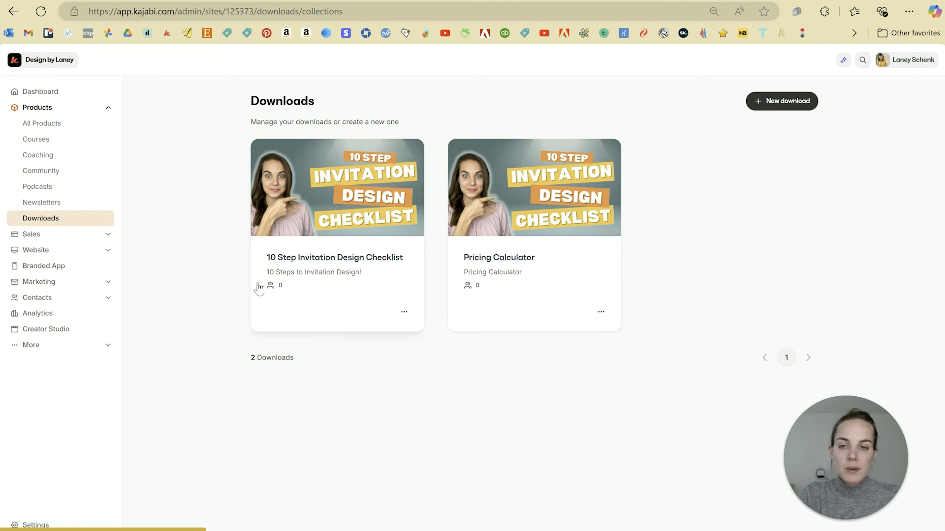
Check the management options for the 10 Step Invitation Design Checklist download and open its list of offers.
{"action": "left_click", "coordinate": [405, 311]}
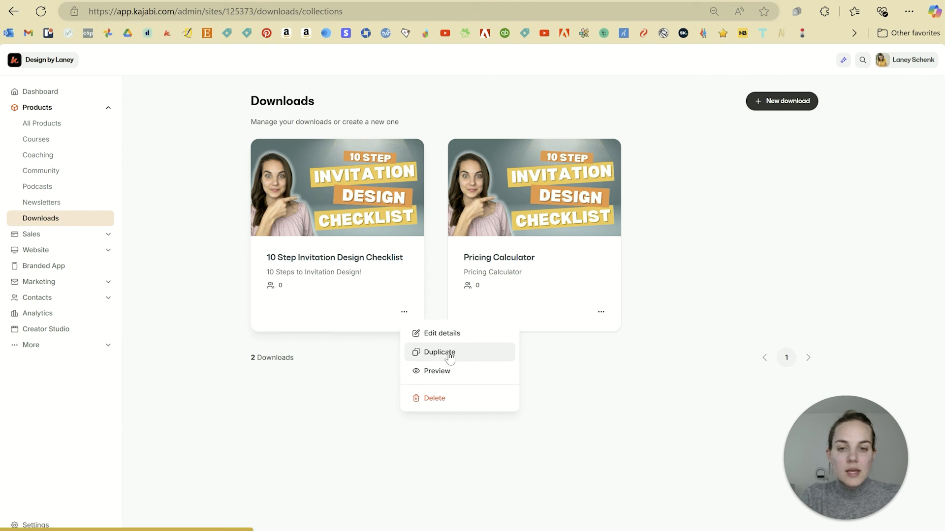
{"action": "left_click", "coordinate": [674, 384]}
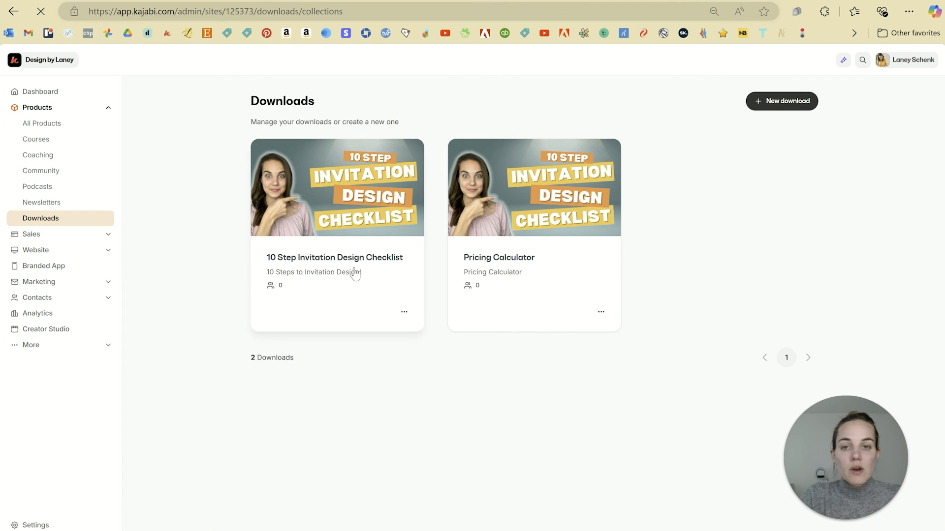
{"action": "left_click", "coordinate": [401, 159]}
{"action": "left_click", "coordinate": [368, 134]}
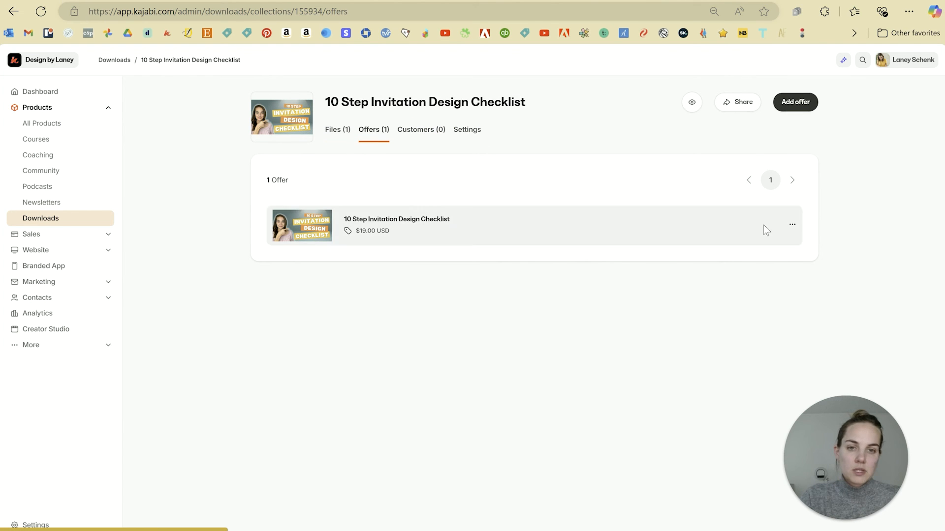
Open the checklist offer's analytics and examine its purchases, net revenue, total sales and order bump revenue.
{"action": "left_click", "coordinate": [793, 225]}
{"action": "left_click", "coordinate": [718, 265]}
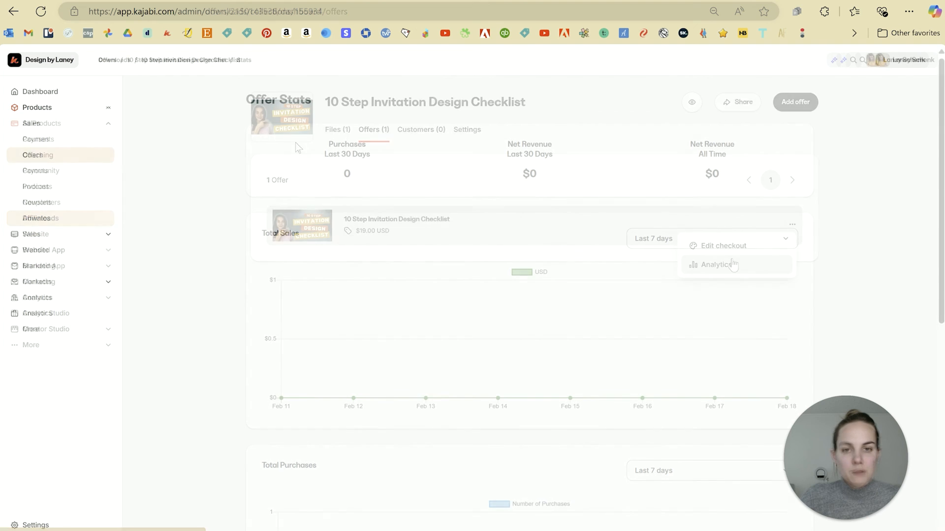
{"action": "left_click_drag", "start_coordinate": [502, 143], "coordinate": [569, 184]}
{"action": "left_click_drag", "start_coordinate": [693, 154], "coordinate": [734, 175]}
{"action": "left_click", "coordinate": [544, 182]}
{"action": "scroll", "coordinate": [586, 280], "scroll_direction": "down", "scroll_amount": 8}
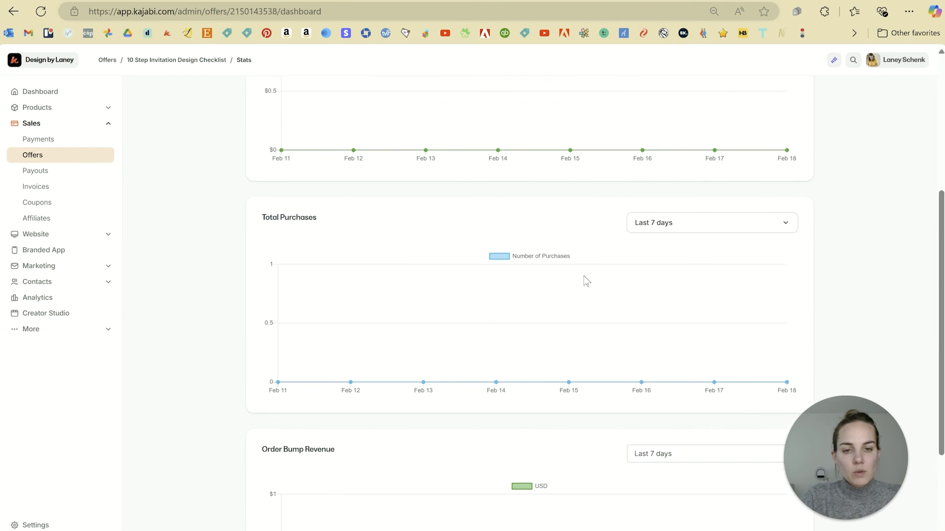
{"action": "scroll", "coordinate": [586, 280], "scroll_direction": "up", "scroll_amount": 8}
{"action": "scroll", "coordinate": [585, 280], "scroll_direction": "down", "scroll_amount": 8}
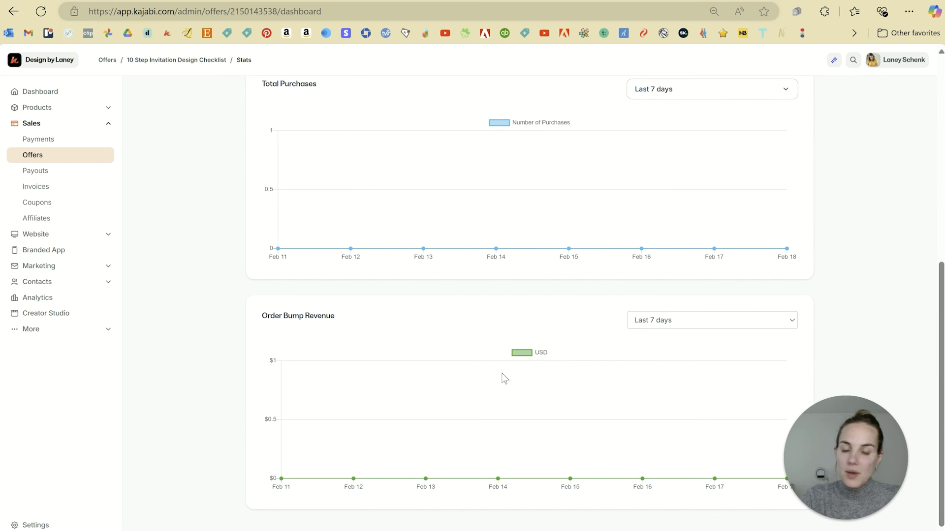
{"action": "scroll", "coordinate": [509, 386], "scroll_direction": "up", "scroll_amount": 8}
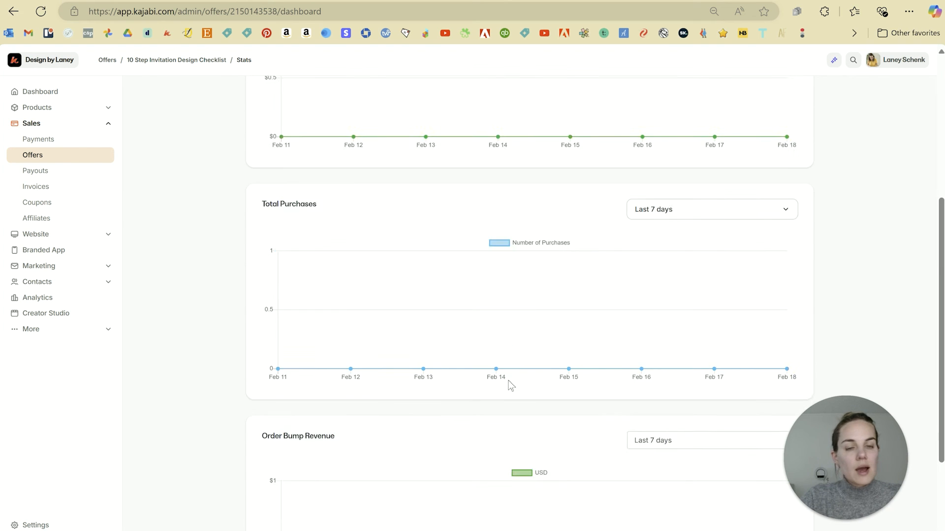